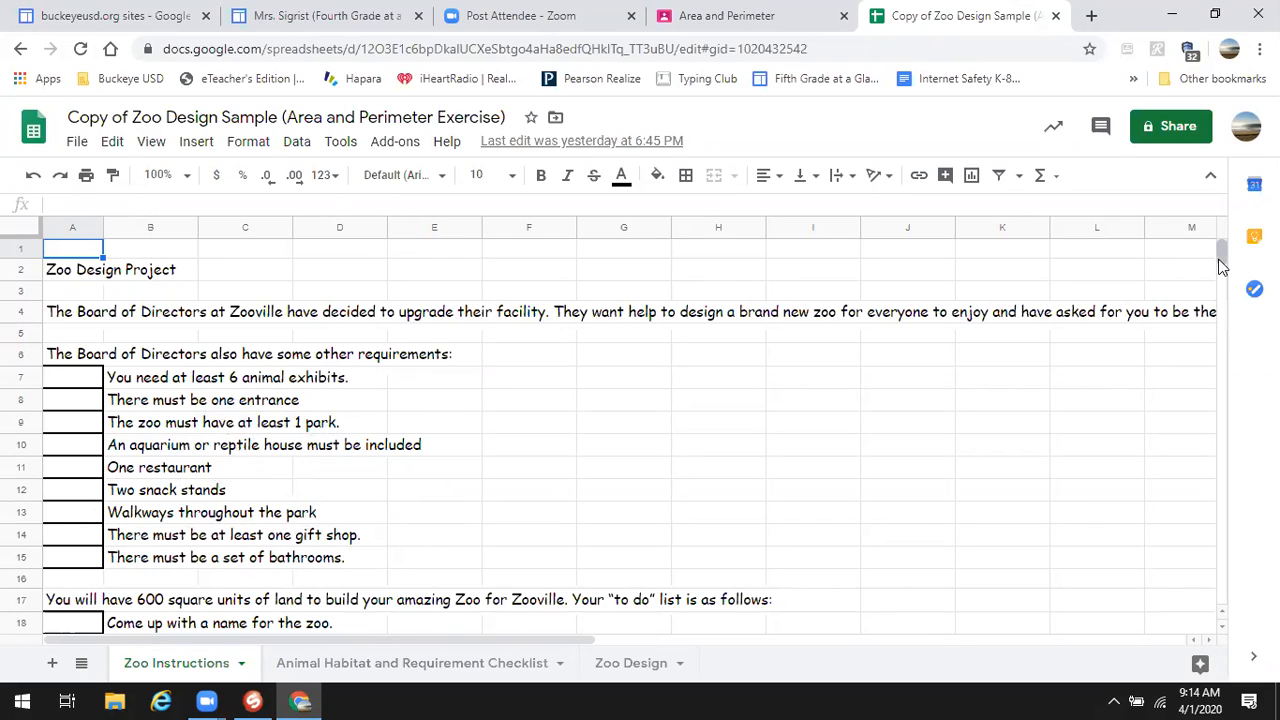
- Open the Animal Habitat and Requirement Checklist sheet and look over the Entrance and Snack Stand 1 rows
{"action": "mouse_move", "coordinate": [1220, 260]}
{"action": "left_mouse_down"}
{"action": "mouse_move", "coordinate": [1225, 275]}
{"action": "mouse_move", "coordinate": [1222, 260]}
{"action": "left_mouse_up"}
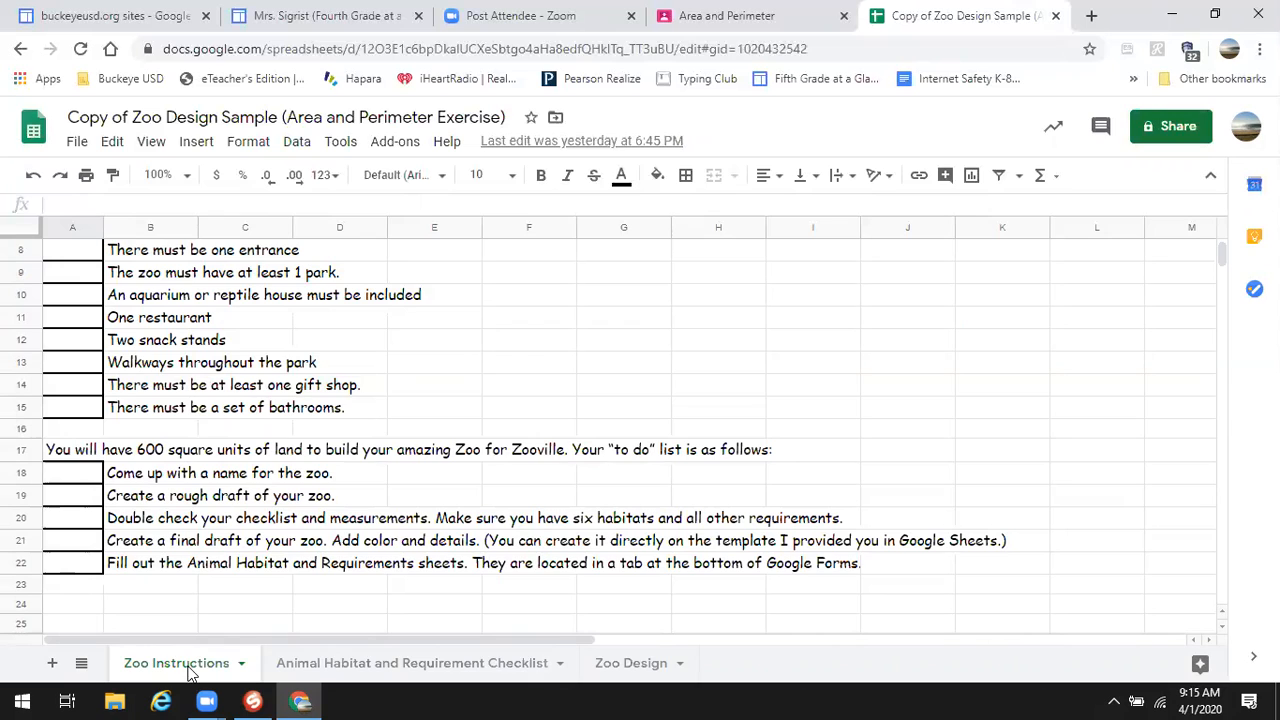
{"action": "left_click", "coordinate": [316, 666]}
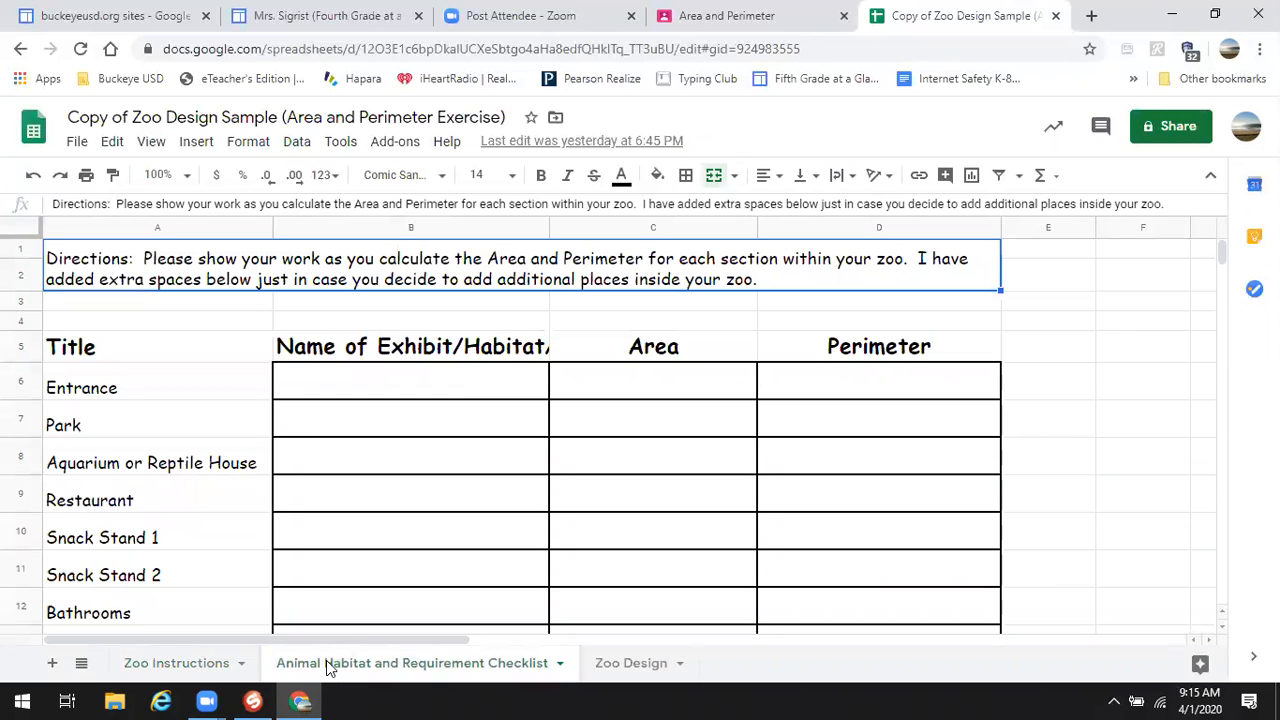
{"action": "left_click", "coordinate": [332, 382]}
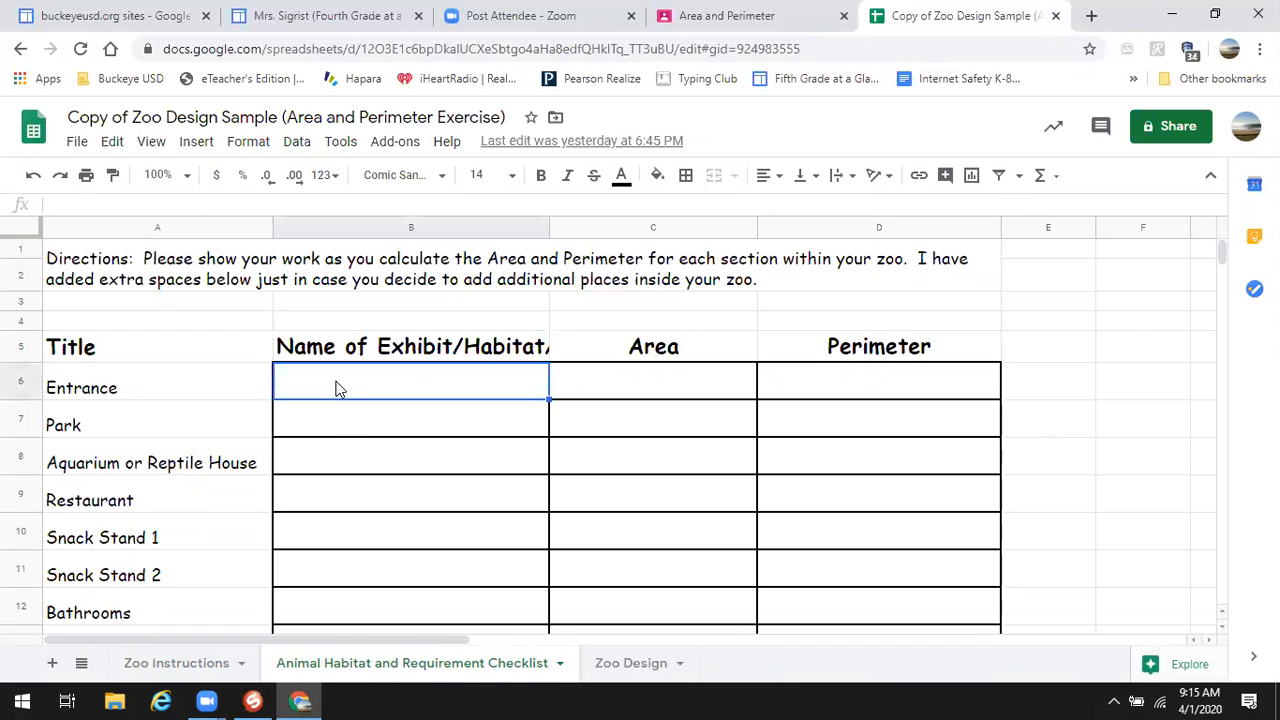
{"action": "left_click", "coordinate": [625, 387]}
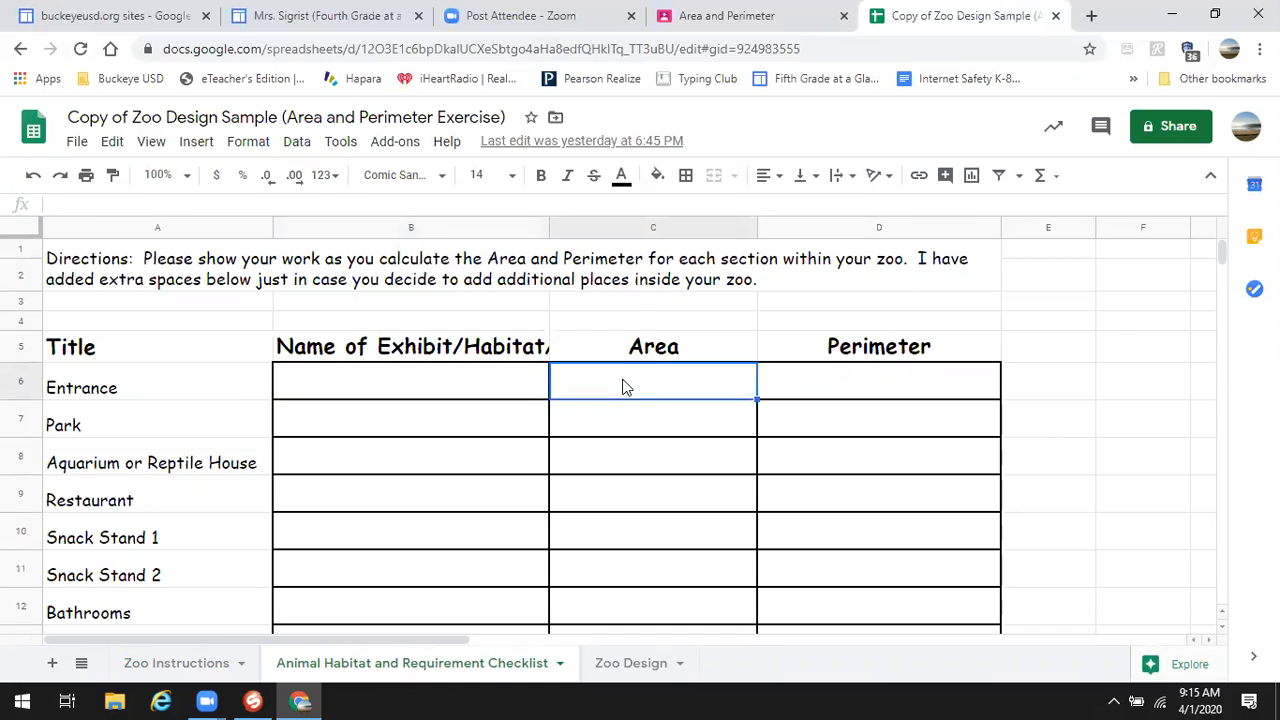
{"action": "left_click", "coordinate": [807, 385]}
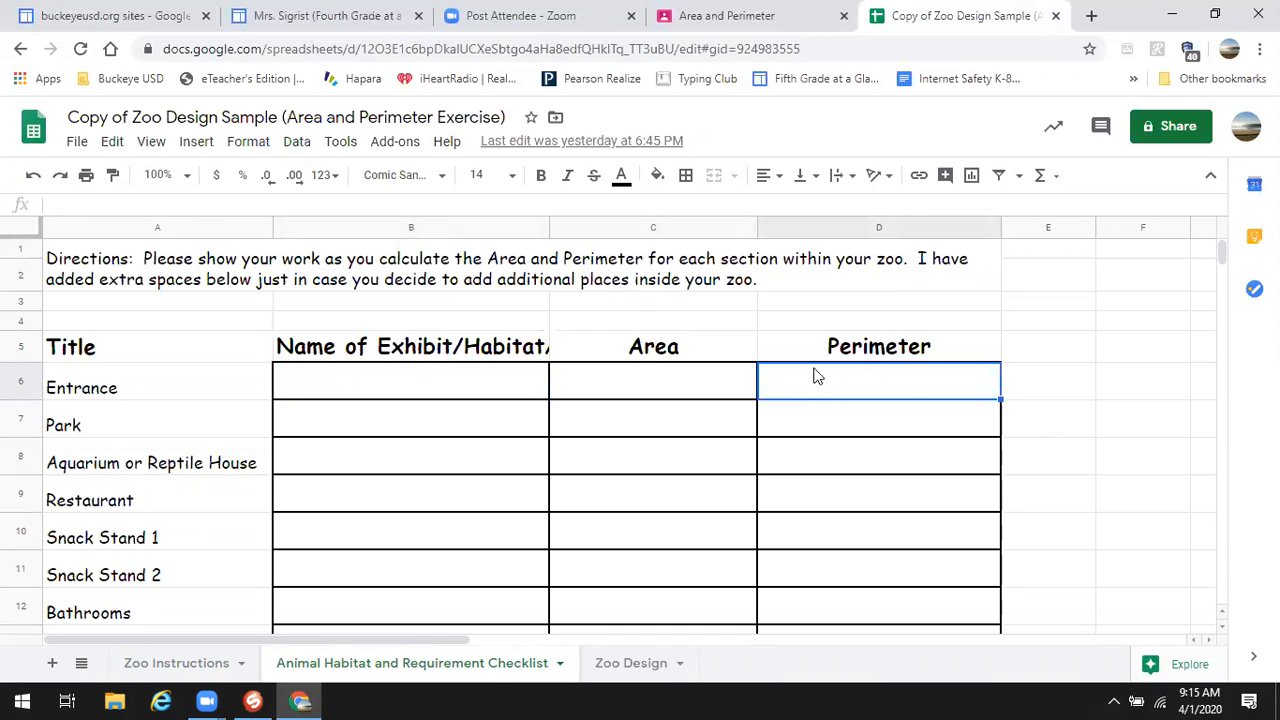
{"action": "left_click", "coordinate": [173, 541]}
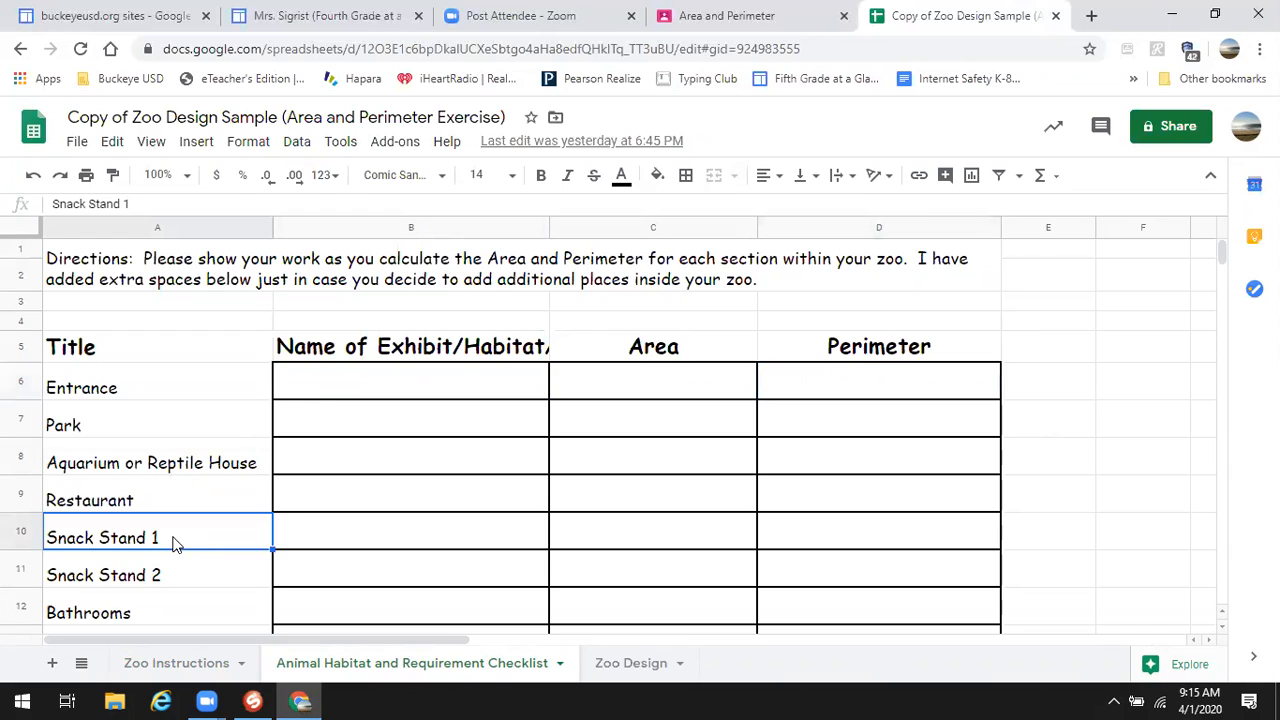
{"action": "left_click", "coordinate": [155, 582]}
{"action": "left_click", "coordinate": [210, 539]}
{"action": "left_click", "coordinate": [340, 540]}
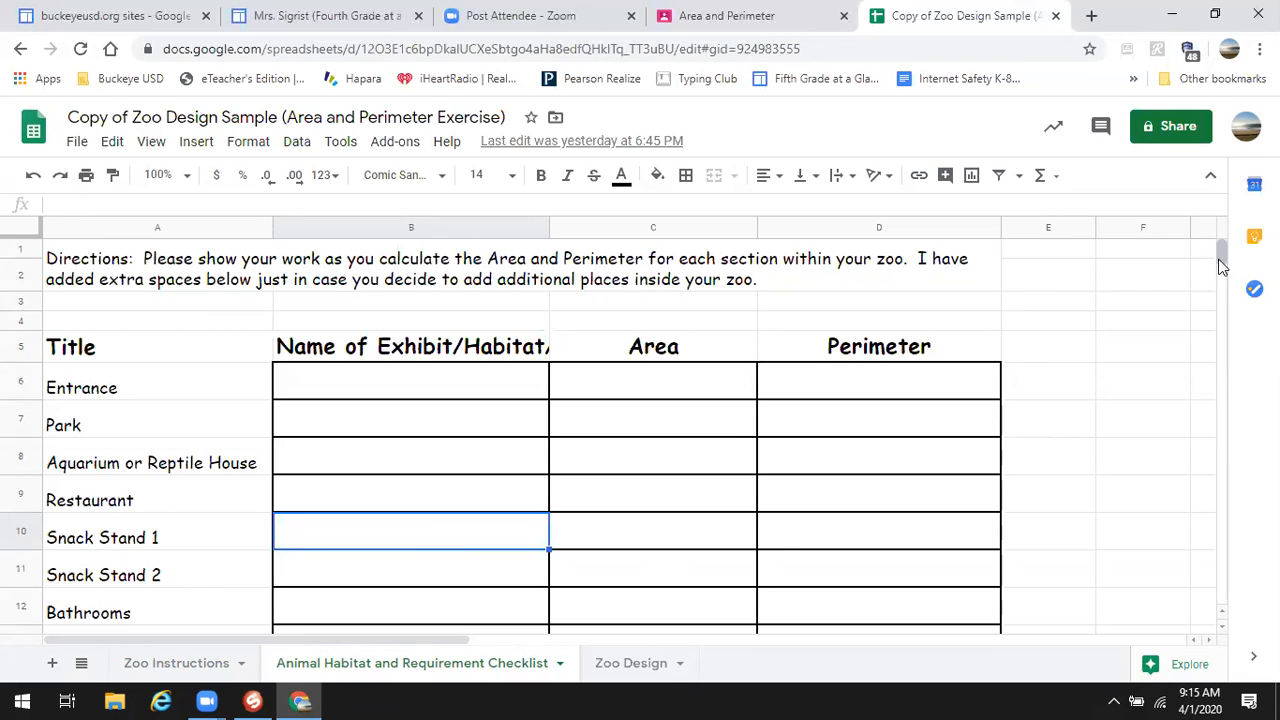
- Type practice text in the Park Area cell C7, then delete it
{"action": "left_click", "coordinate": [667, 422]}
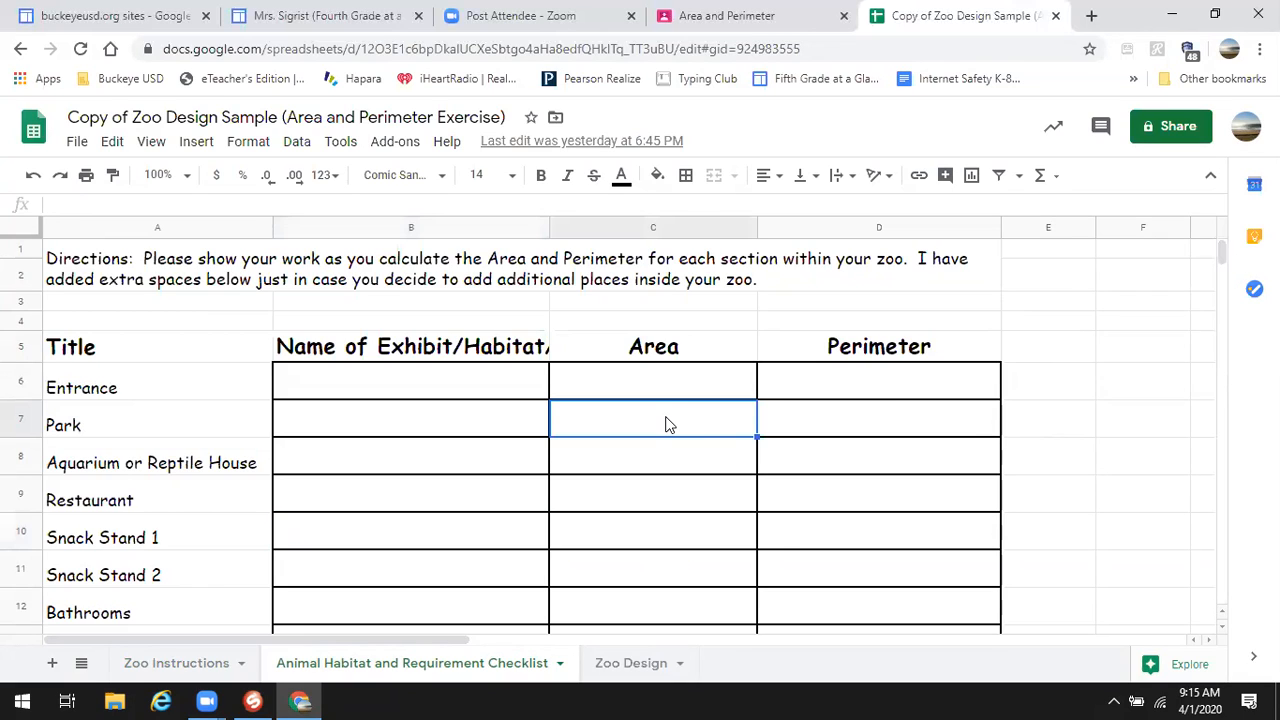
{"action": "type", "text": "kf;lkjkj;akj"}
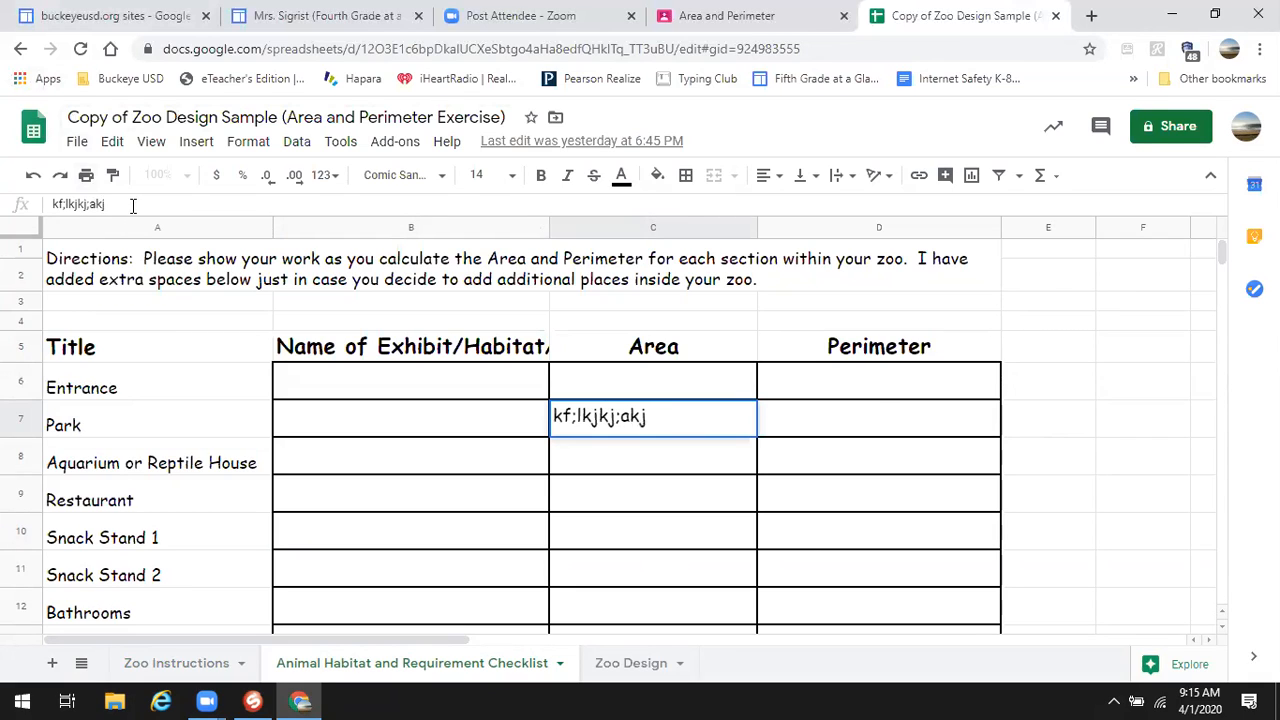
{"action": "left_click_drag", "start_coordinate": [125, 203], "coordinate": [30, 208]}
{"action": "left_click", "coordinate": [666, 416]}
{"action": "key", "text": "BackSpace"}
{"action": "key", "text": "BackSpace"}
{"action": "key", "text": "BackSpace"}
{"action": "key", "text": "BackSpace"}
{"action": "key", "text": "BackSpace"}
{"action": "key", "text": "BackSpace"}
{"action": "key", "text": "BackSpace"}
{"action": "key", "text": "BackSpace"}
{"action": "key", "text": "BackSpace"}
{"action": "key", "text": "BackSpace"}
{"action": "key", "text": "BackSpace"}
{"action": "key", "text": "BackSpace"}
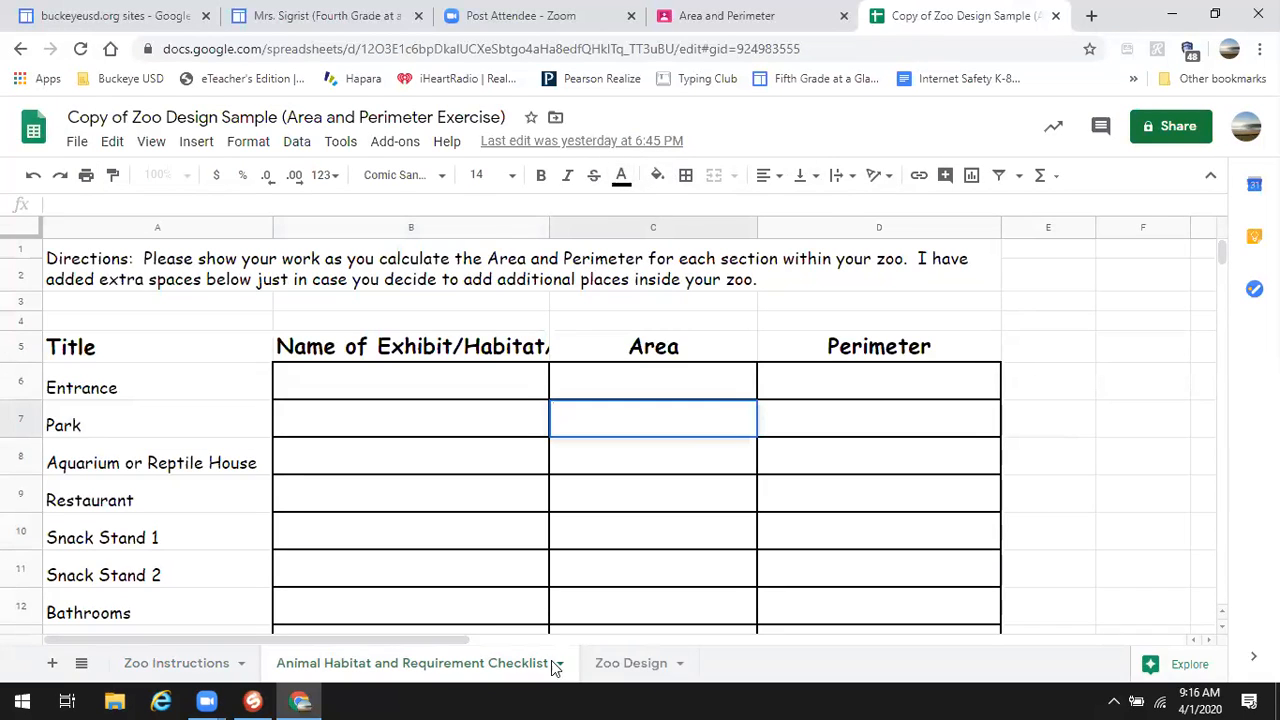
- Switch to the Zoo Design sheet and select the grid block H4:J5
{"action": "left_click", "coordinate": [624, 663]}
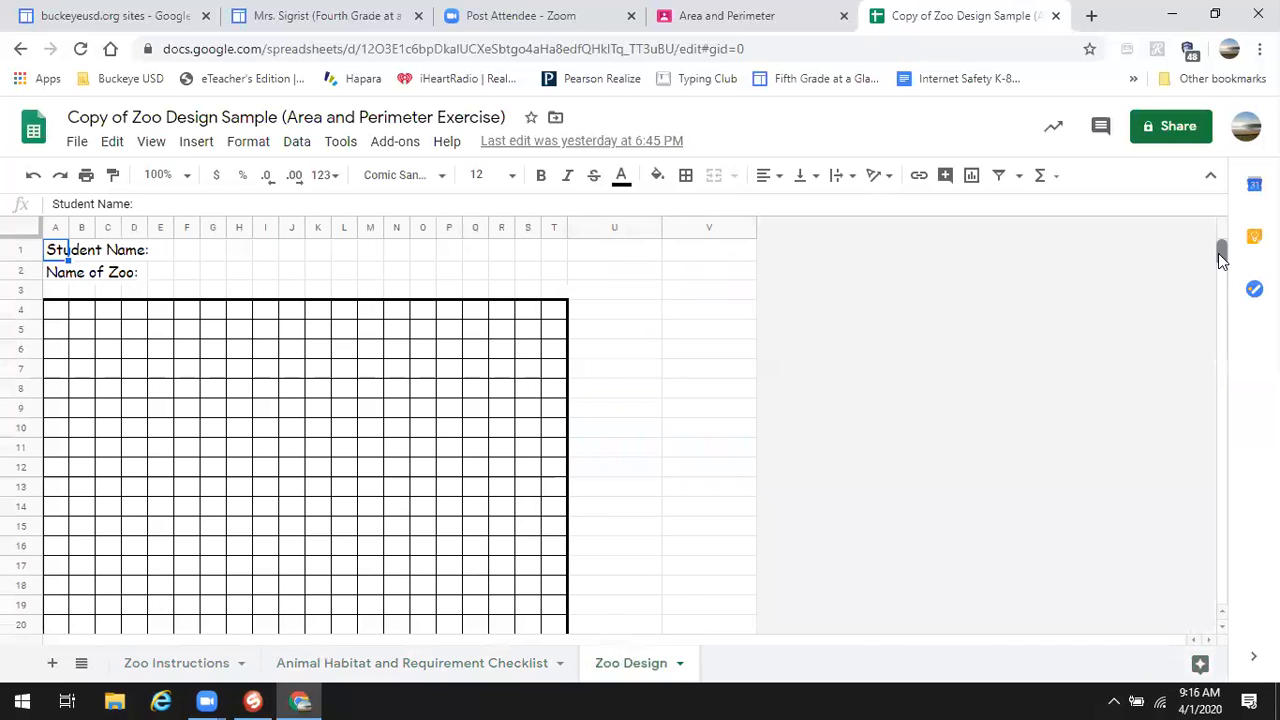
{"action": "scroll", "coordinate": [1220, 258], "scroll_direction": "down", "scroll_amount": 4}
{"action": "scroll", "coordinate": [1220, 258], "scroll_direction": "up", "scroll_amount": 4}
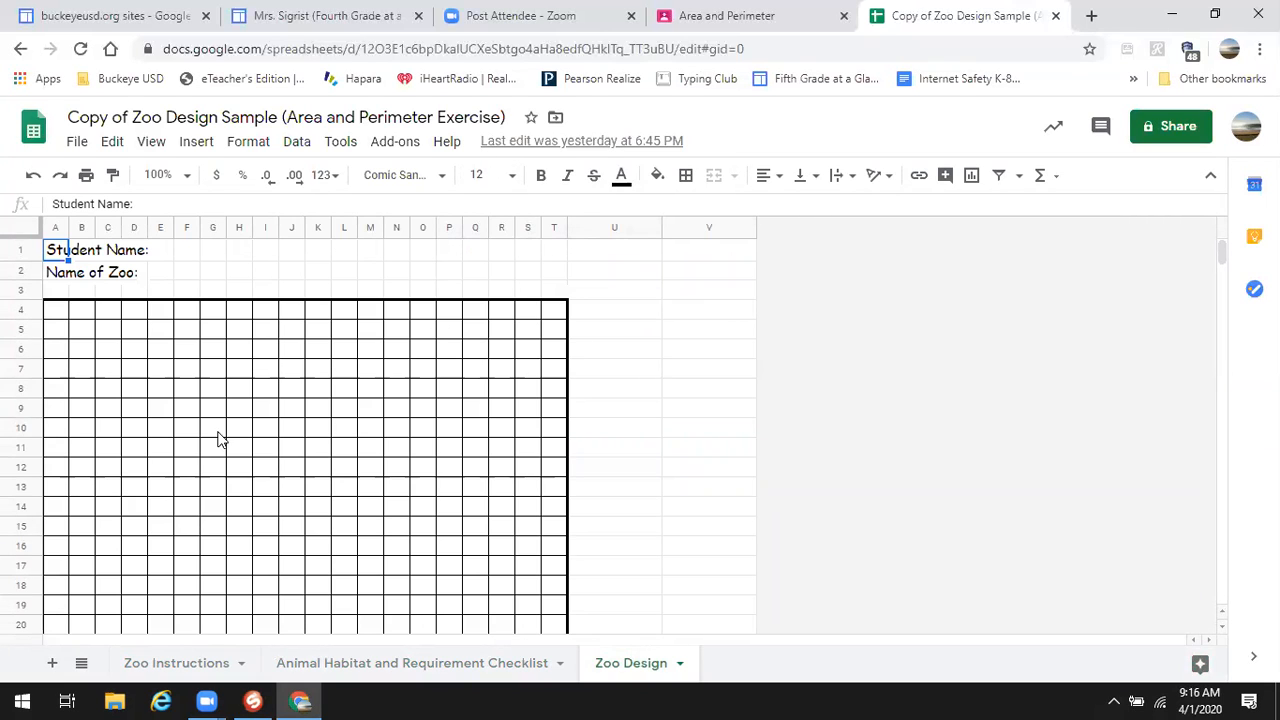
{"action": "left_click_drag", "start_coordinate": [240, 315], "coordinate": [285, 342]}
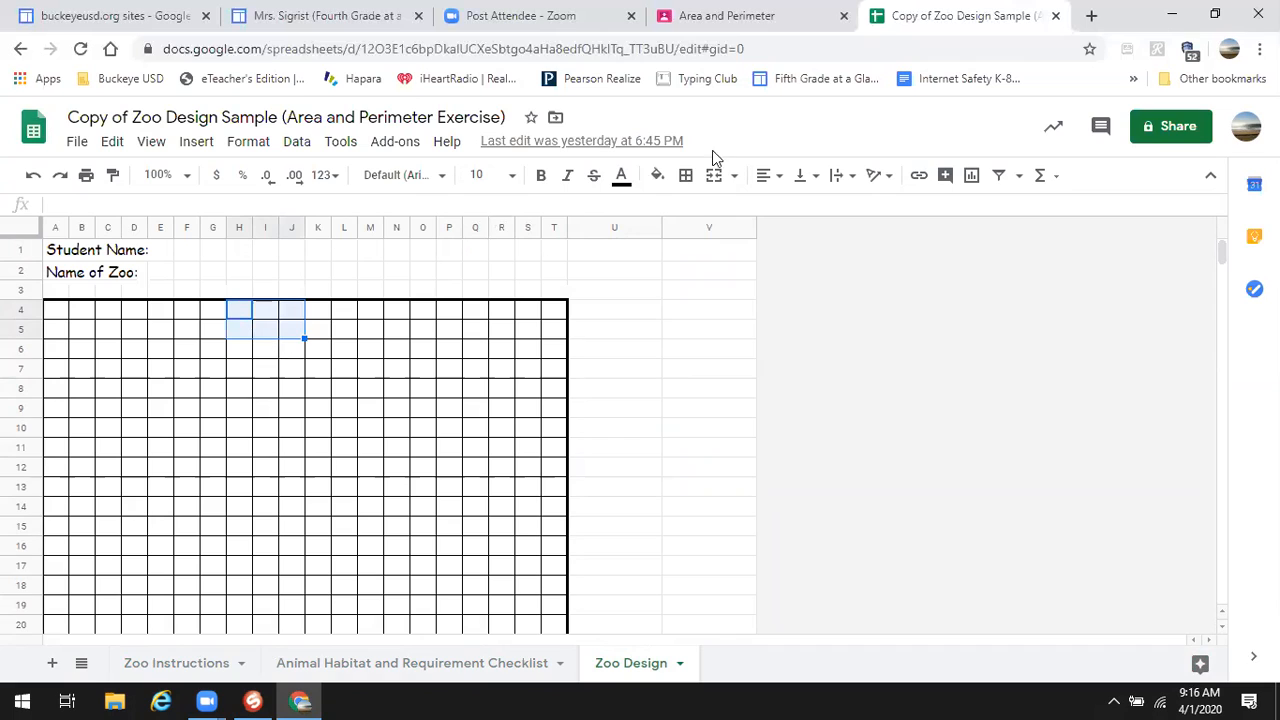
- Put a light green outer border around the H4:J5 block
{"action": "left_click", "coordinate": [686, 176]}
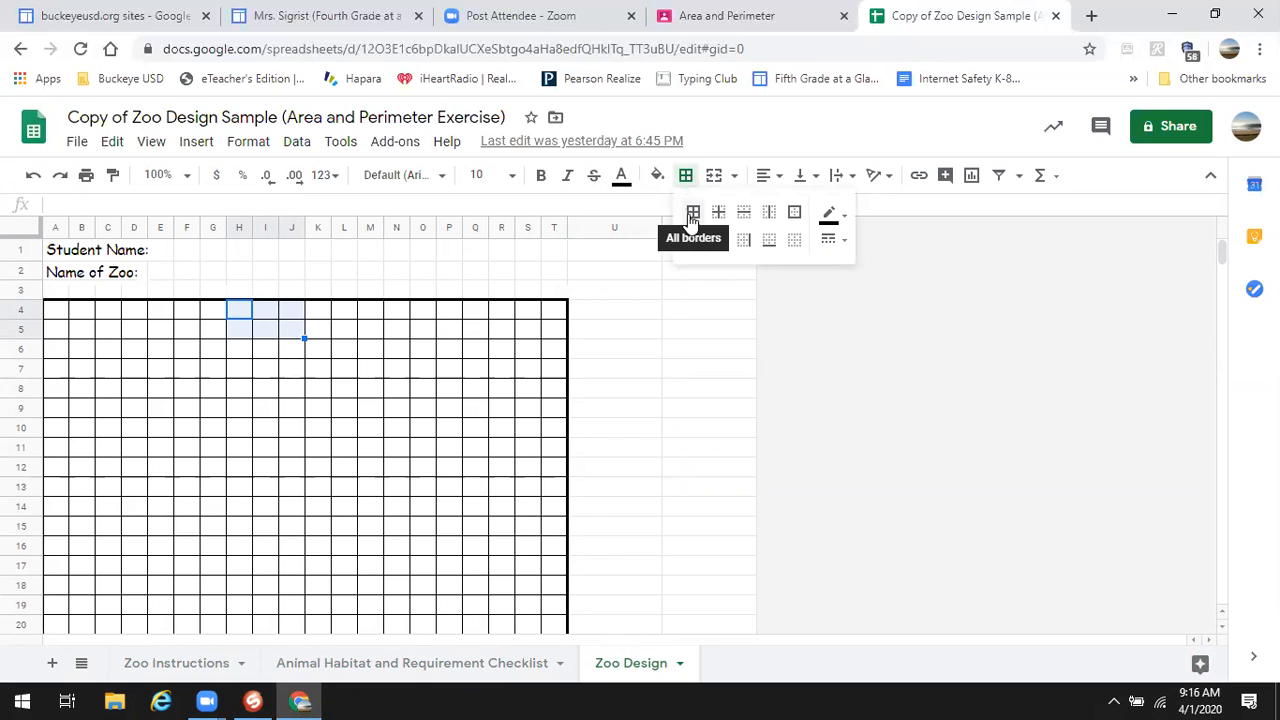
{"action": "left_click", "coordinate": [795, 214]}
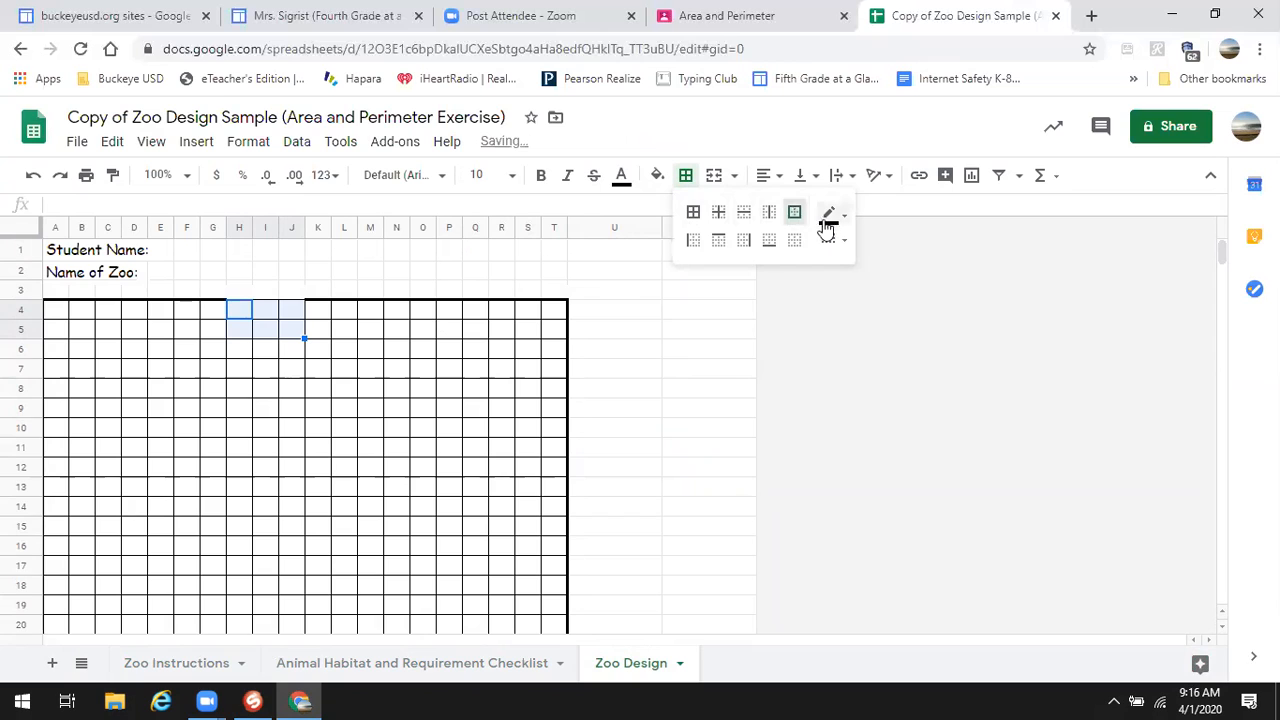
{"action": "left_click", "coordinate": [830, 216]}
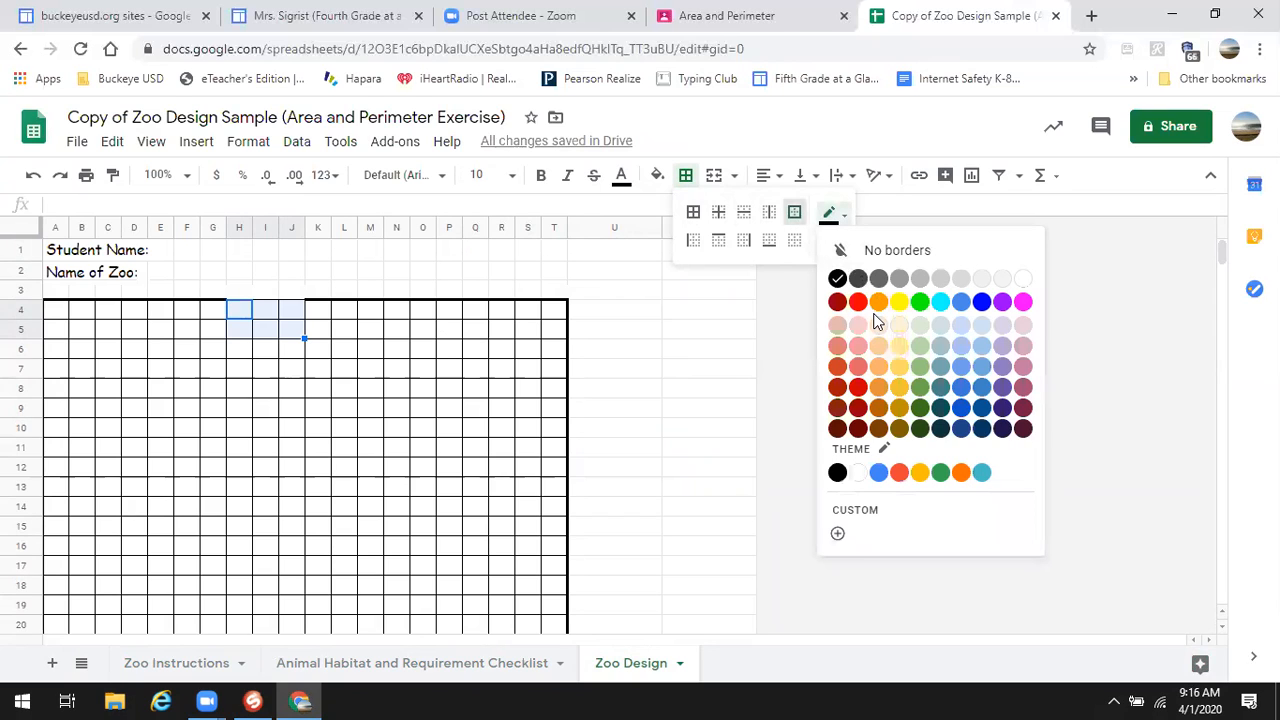
{"action": "left_click", "coordinate": [920, 372]}
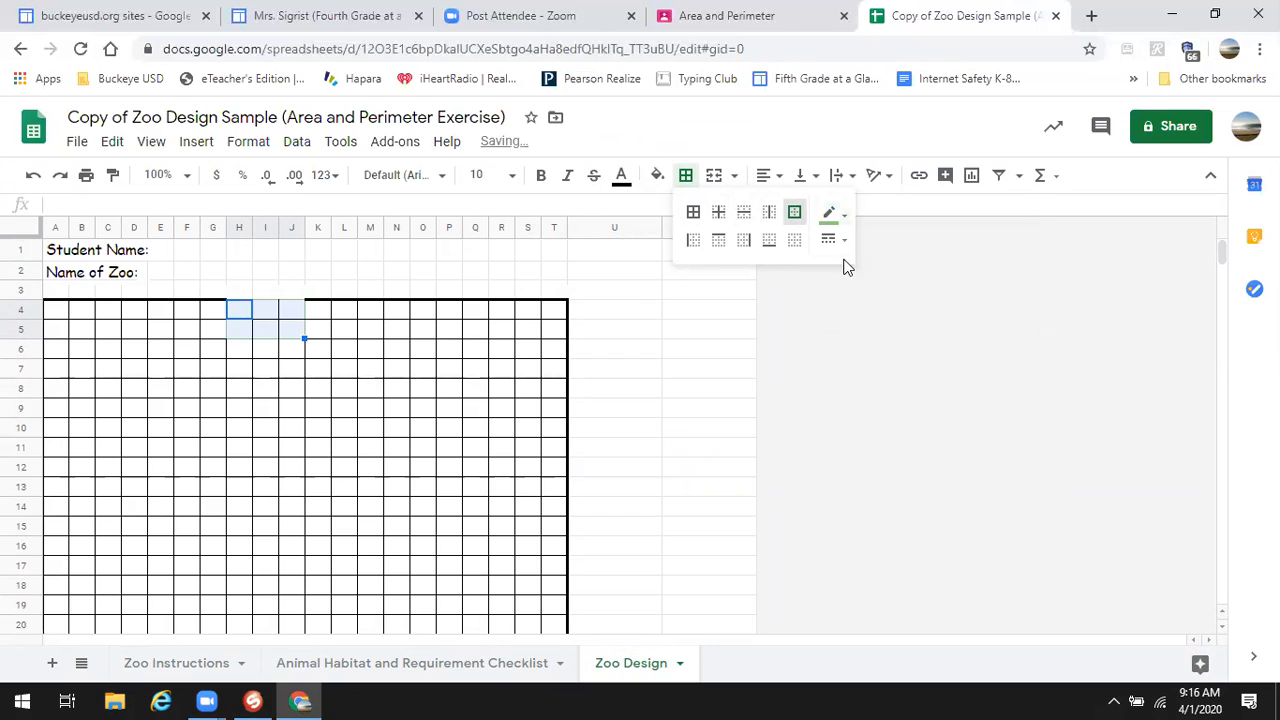
{"action": "left_click", "coordinate": [795, 214]}
{"action": "left_click", "coordinate": [294, 353]}
- Change the H4:J5 outer border to a thick line and reselect the block
{"action": "left_click_drag", "start_coordinate": [243, 309], "coordinate": [297, 338]}
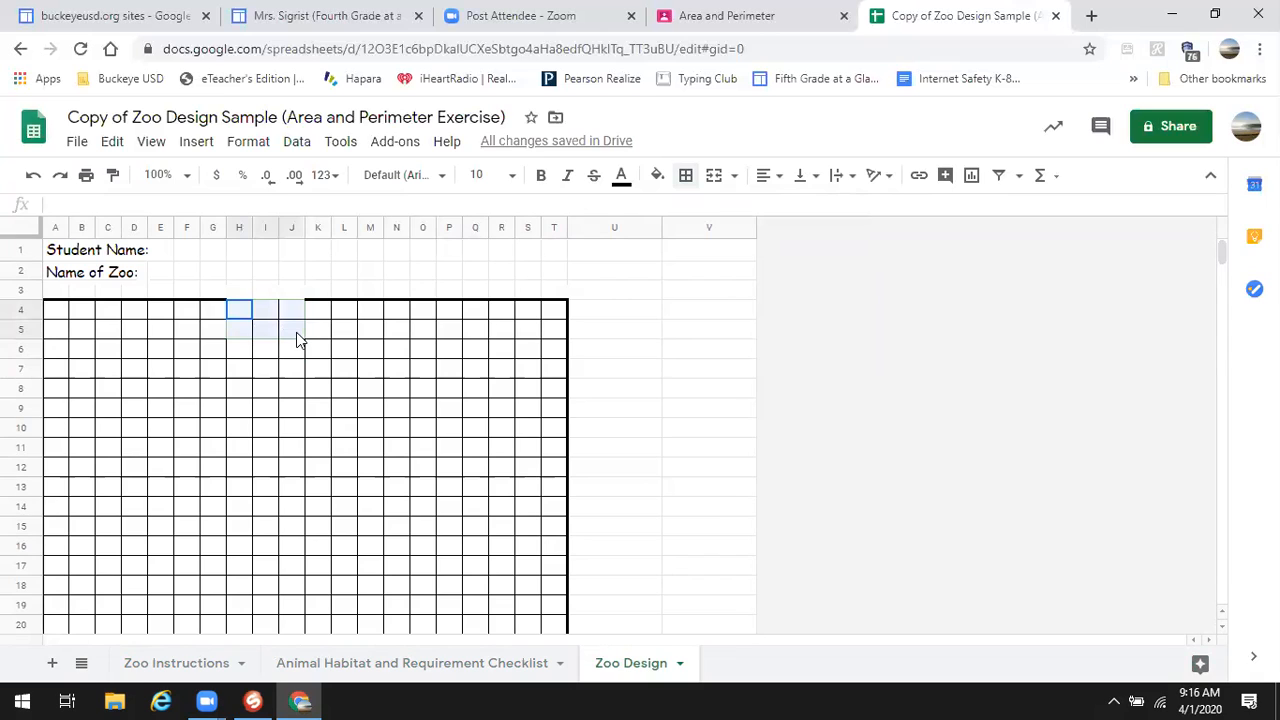
{"action": "left_click", "coordinate": [686, 176]}
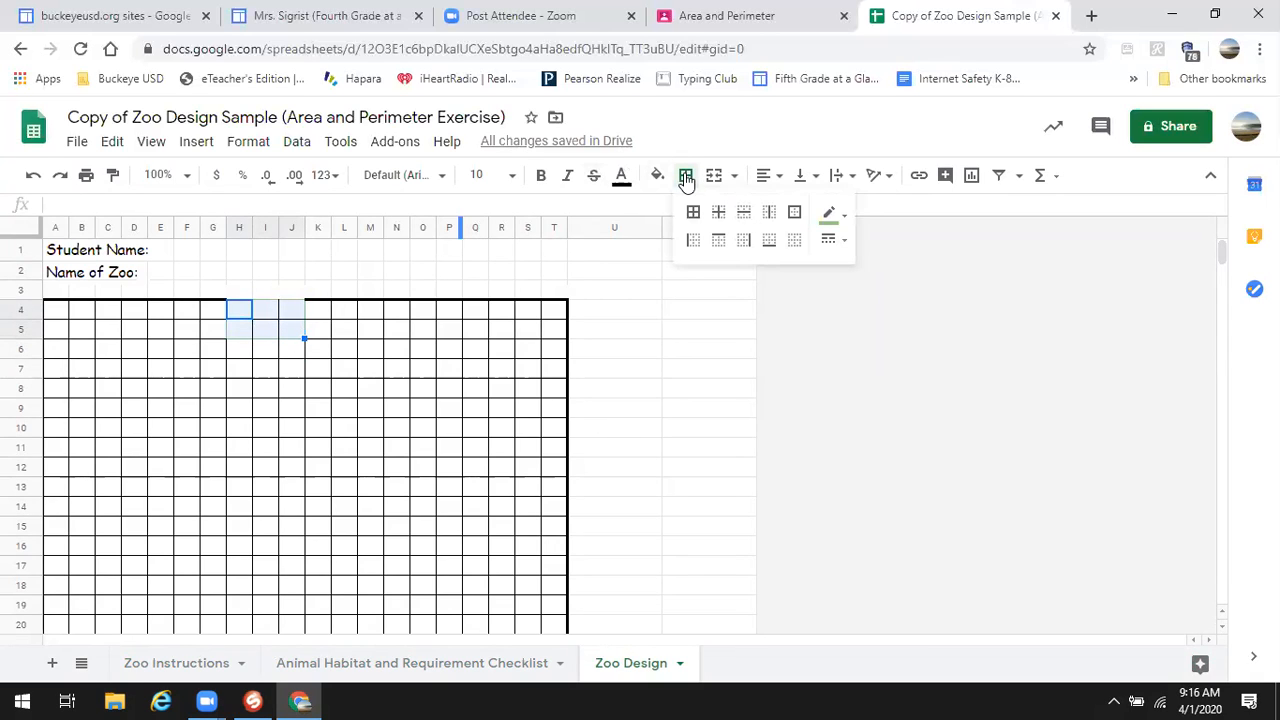
{"action": "left_click", "coordinate": [794, 212]}
{"action": "left_click", "coordinate": [830, 240]}
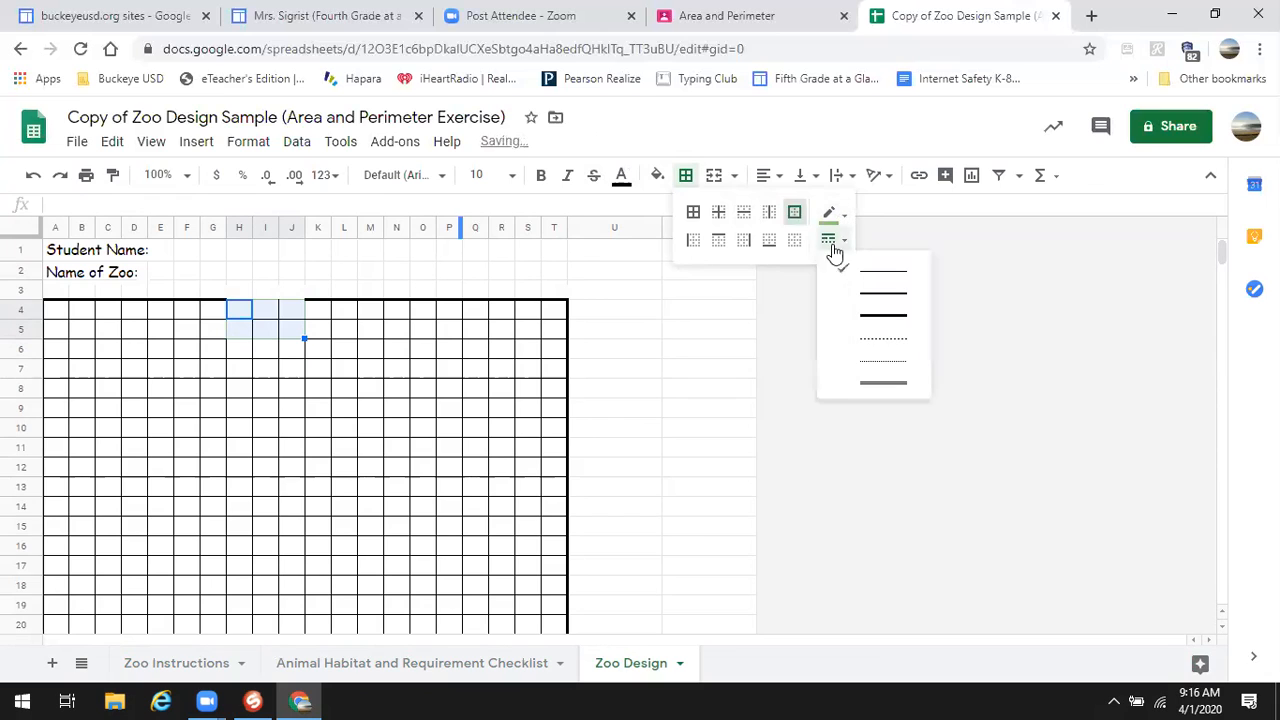
{"action": "left_click", "coordinate": [877, 317]}
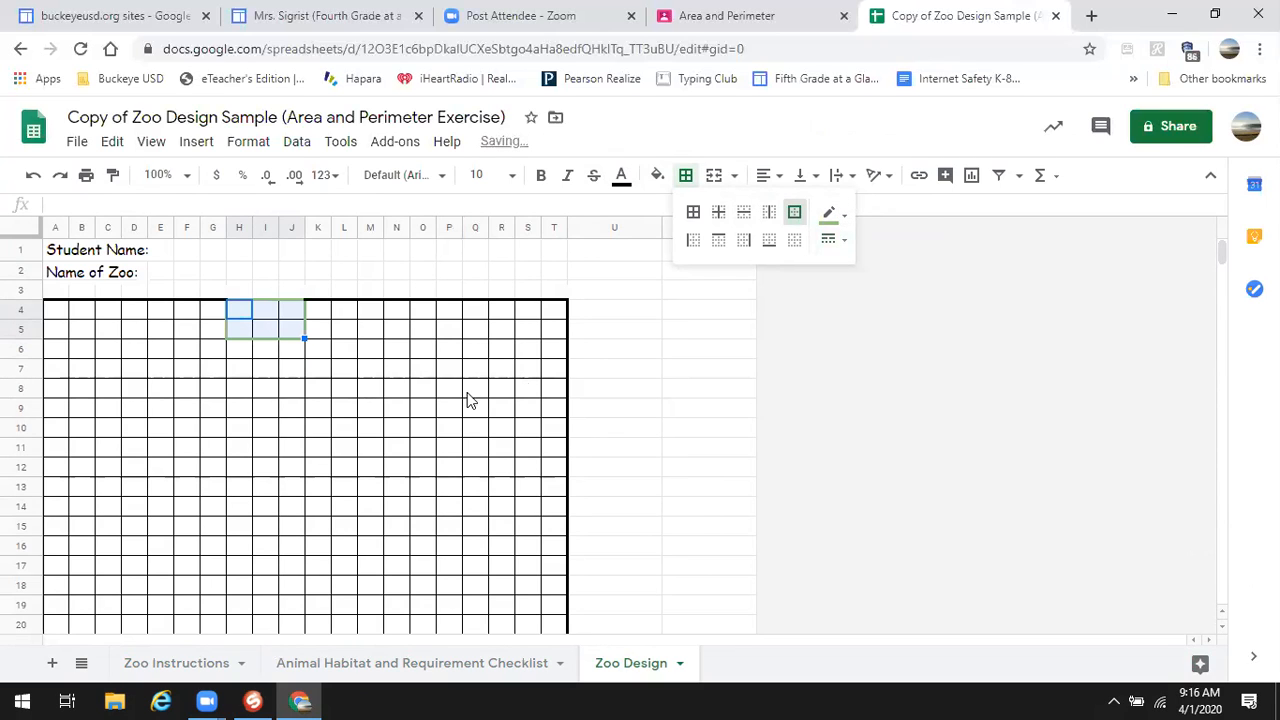
{"action": "left_click", "coordinate": [329, 415]}
{"action": "left_click_drag", "start_coordinate": [237, 315], "coordinate": [283, 337]}
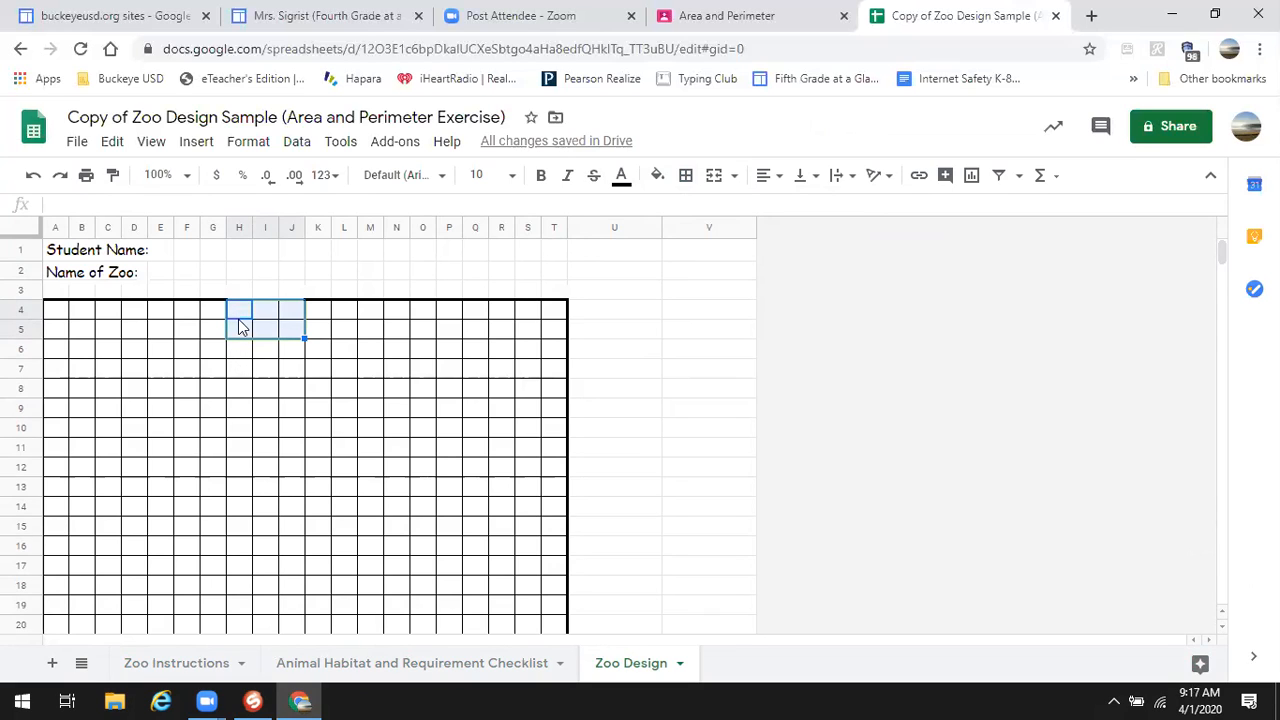
- Merge H4:J5, fill it light green, and enter the label 'Zoo Entrance'
{"action": "left_click", "coordinate": [714, 178]}
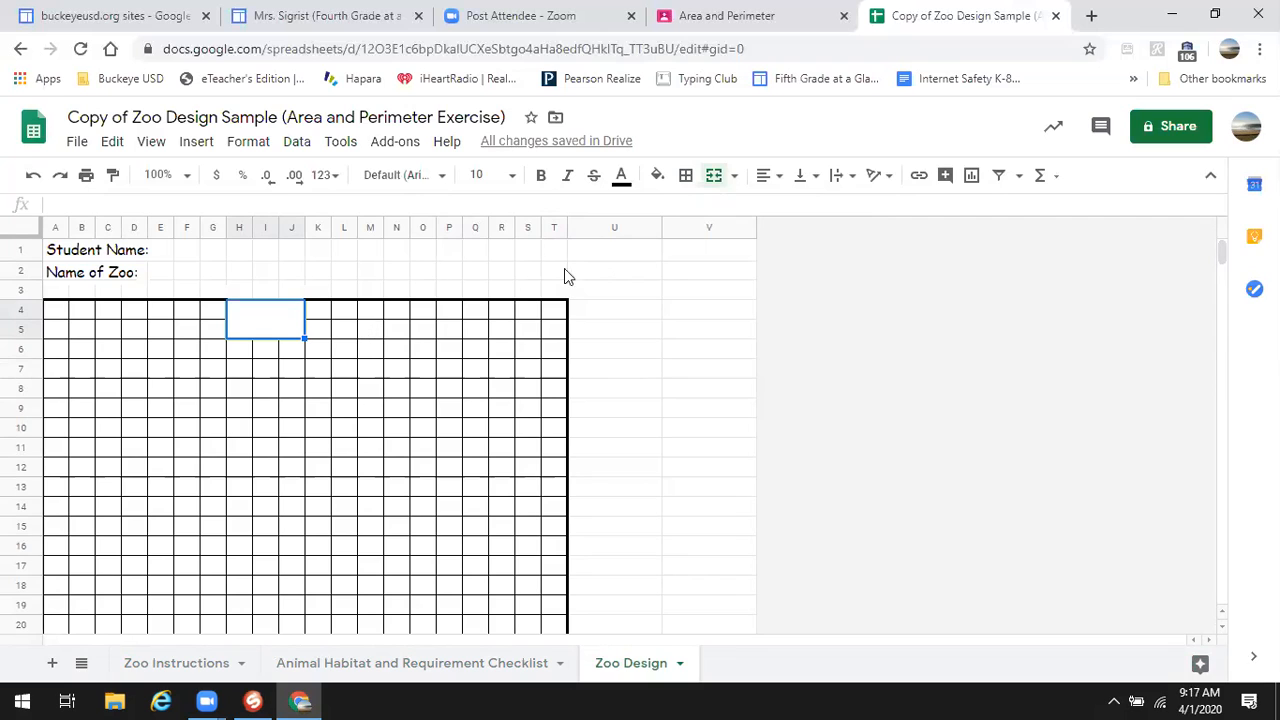
{"action": "left_click", "coordinate": [658, 178]}
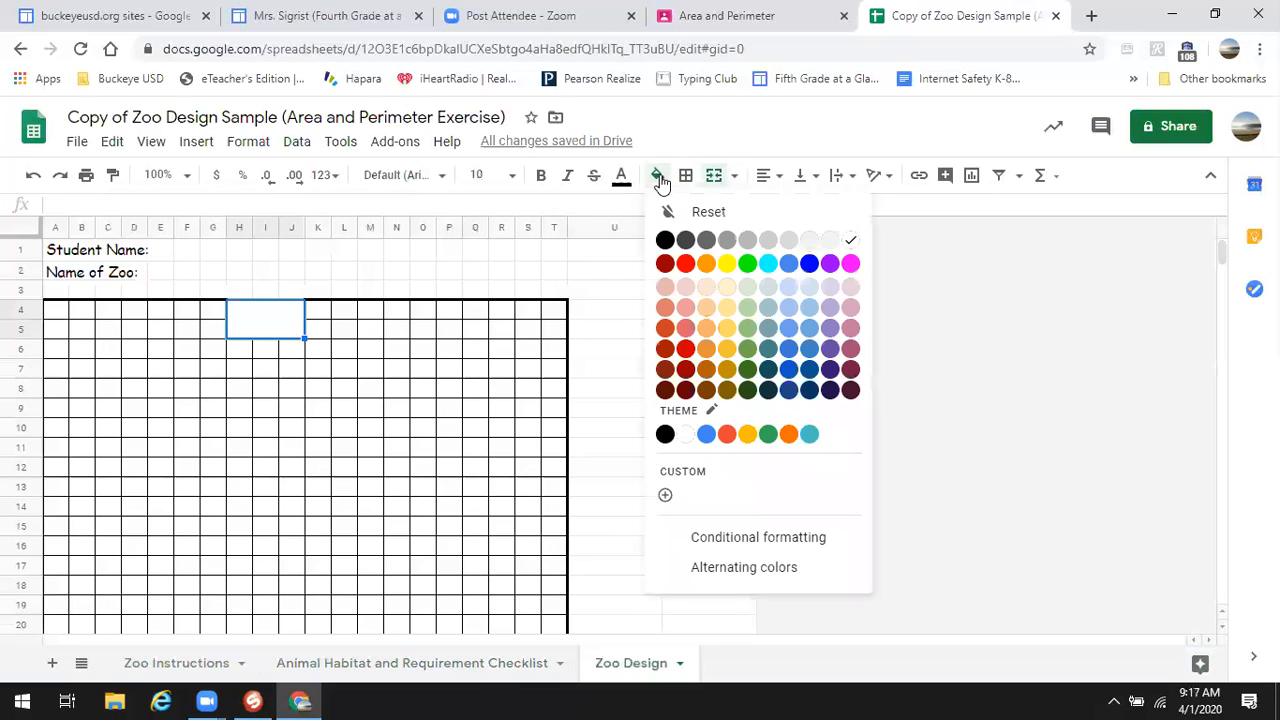
{"action": "left_click", "coordinate": [748, 328]}
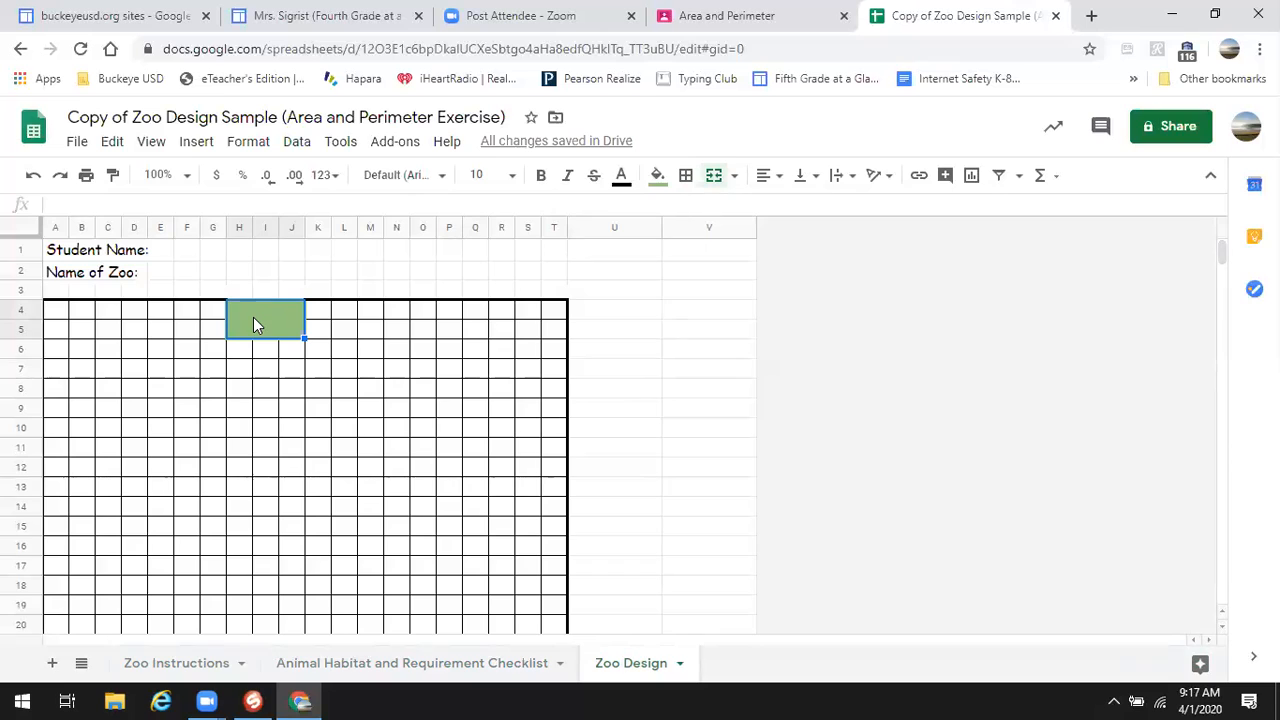
{"action": "type", "text": "Zoo Entrance"}
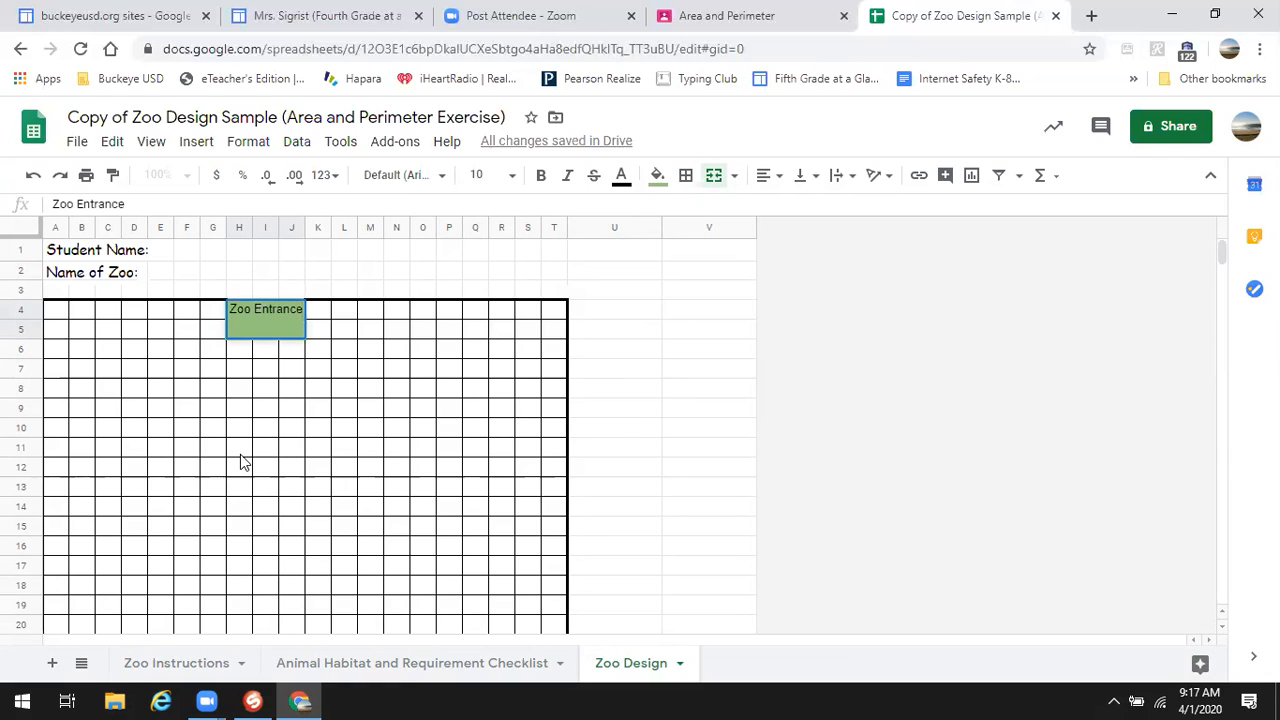
{"action": "key", "text": "Return"}
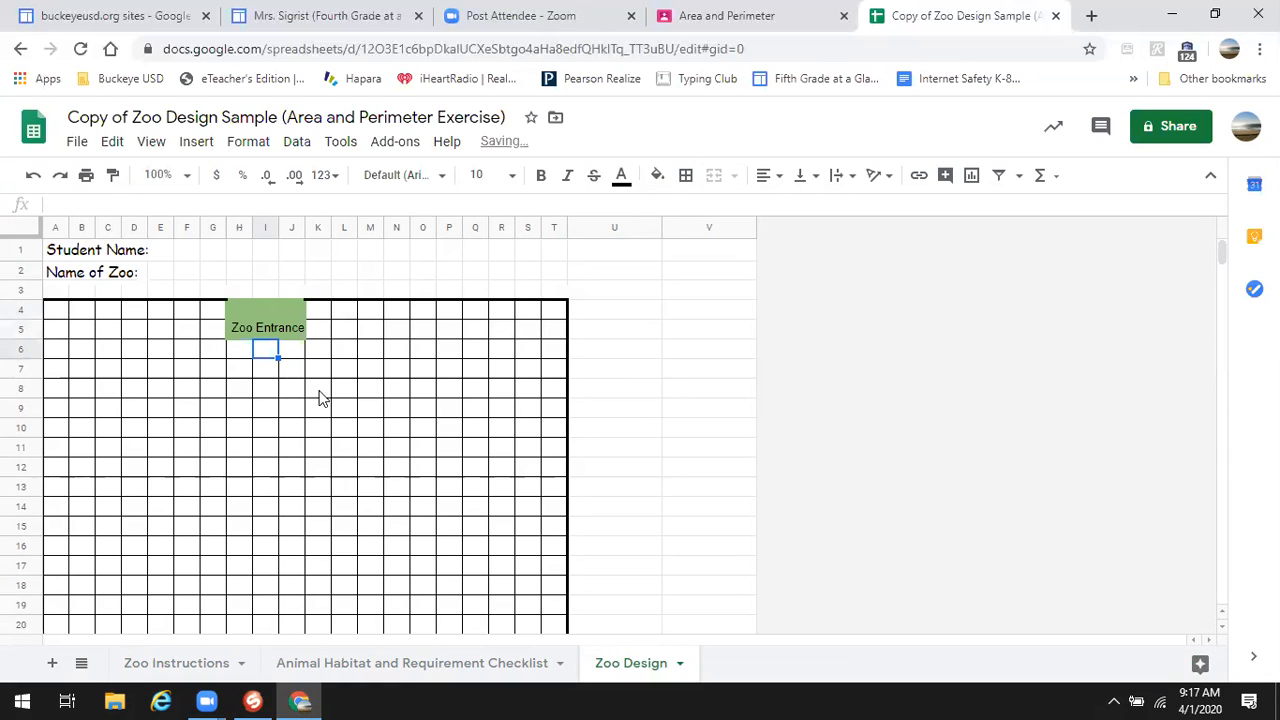
{"action": "left_click", "coordinate": [246, 327]}
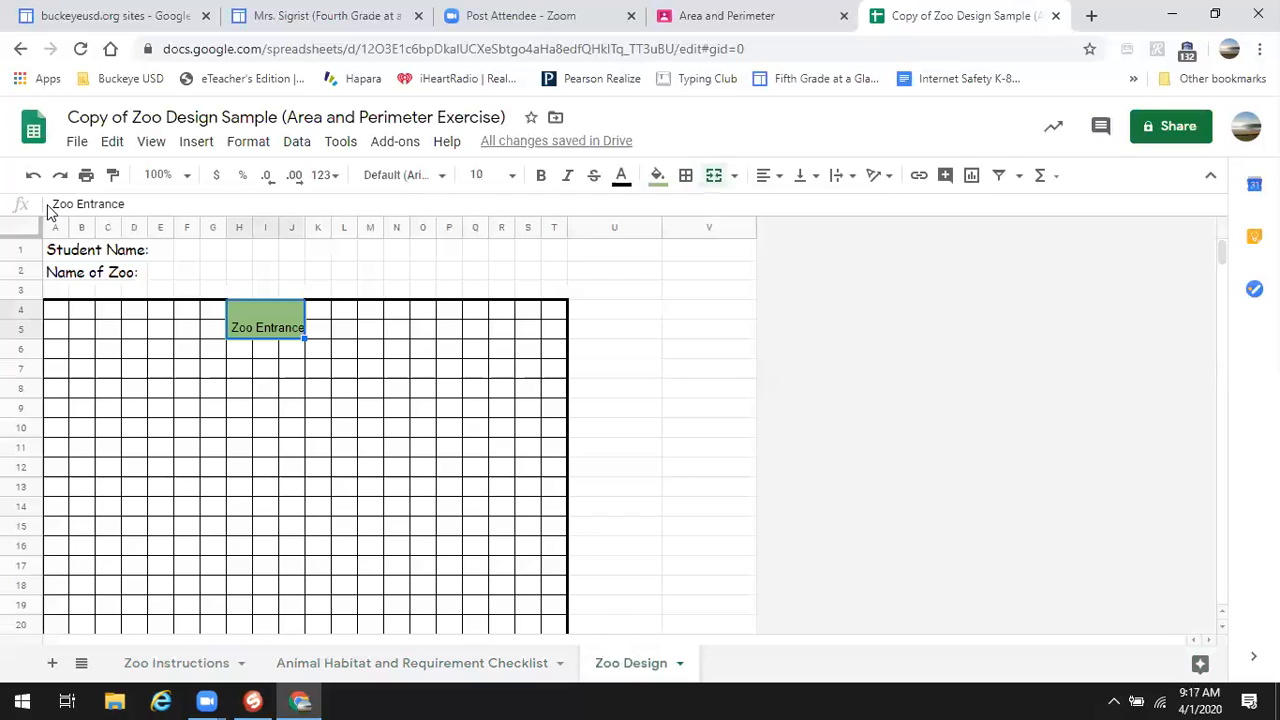
- Center the Zoo Entrance label horizontally with Format > Align > Center
{"action": "left_click_drag", "start_coordinate": [50, 204], "coordinate": [132, 206]}
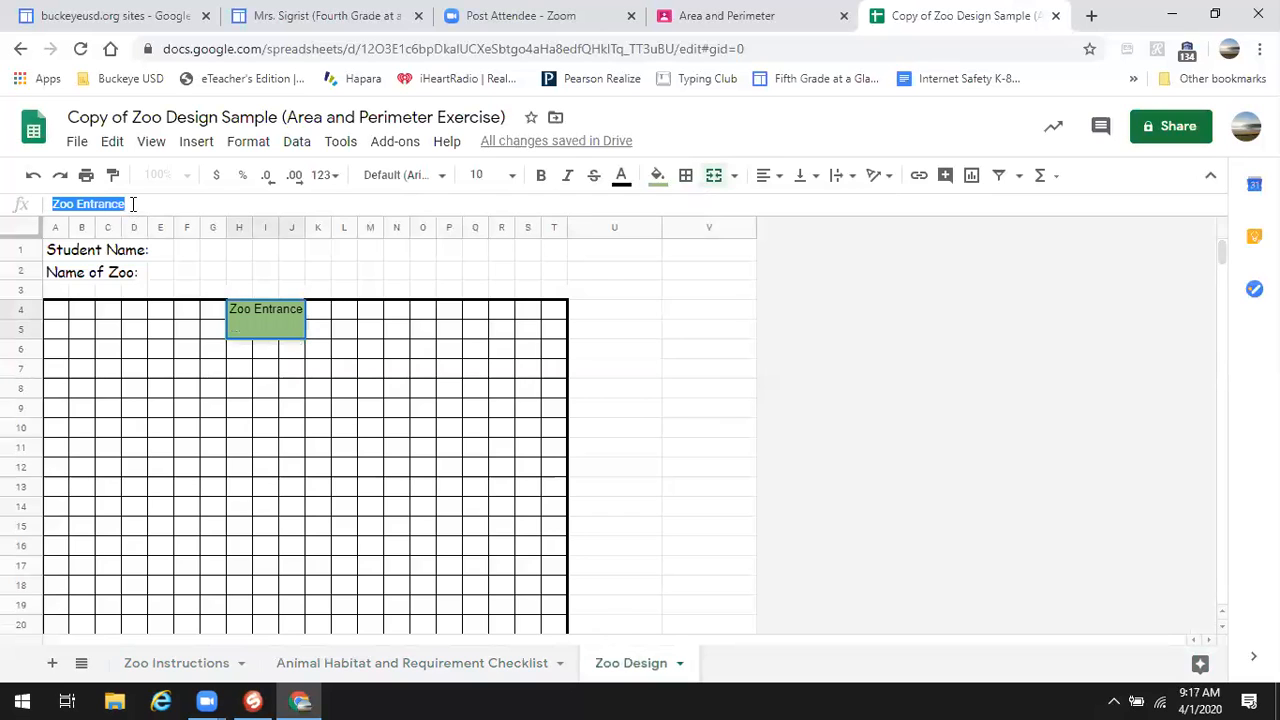
{"action": "right_click", "coordinate": [267, 311]}
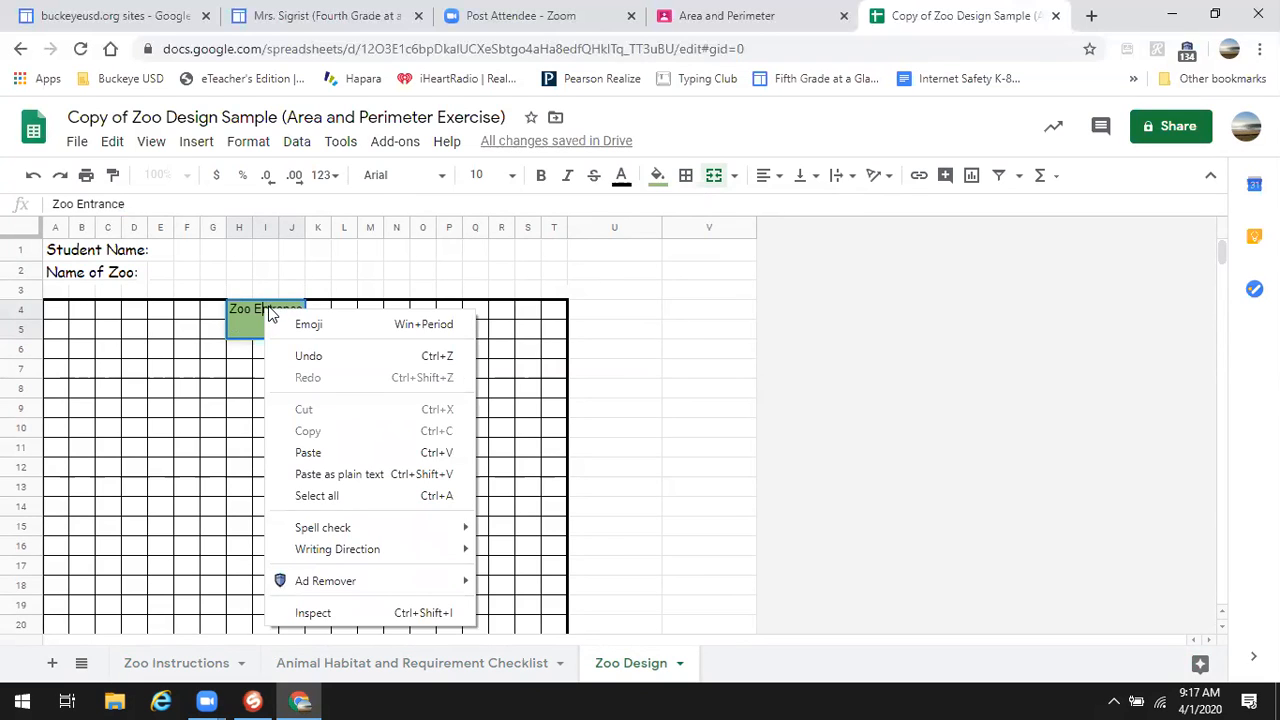
{"action": "left_click", "coordinate": [297, 142]}
{"action": "left_click", "coordinate": [250, 146]}
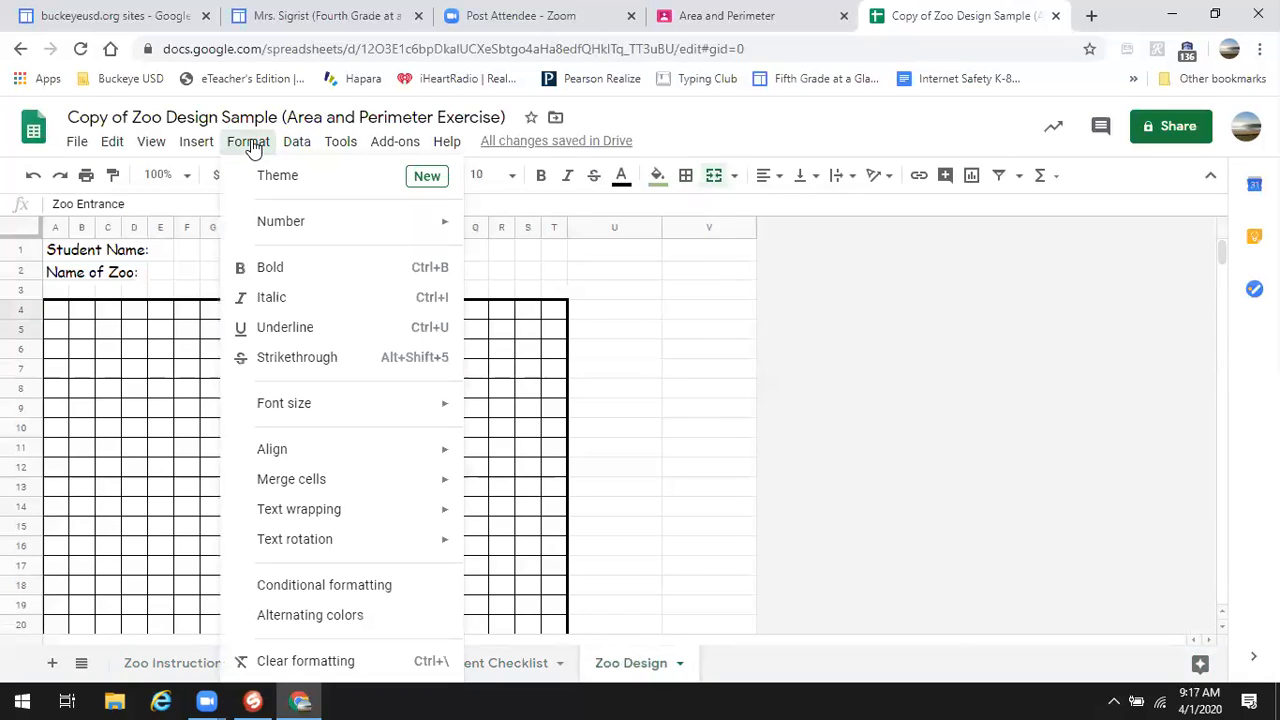
{"action": "mouse_move", "coordinate": [360, 525]}
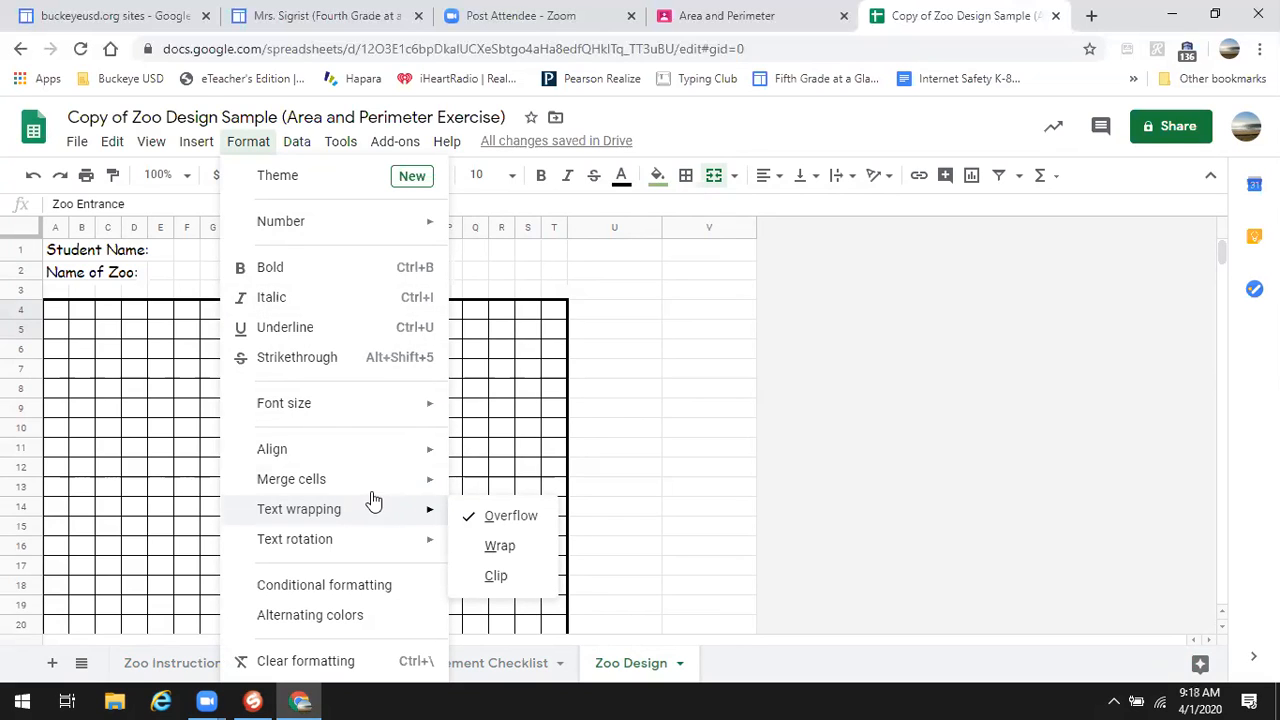
{"action": "mouse_move", "coordinate": [381, 455]}
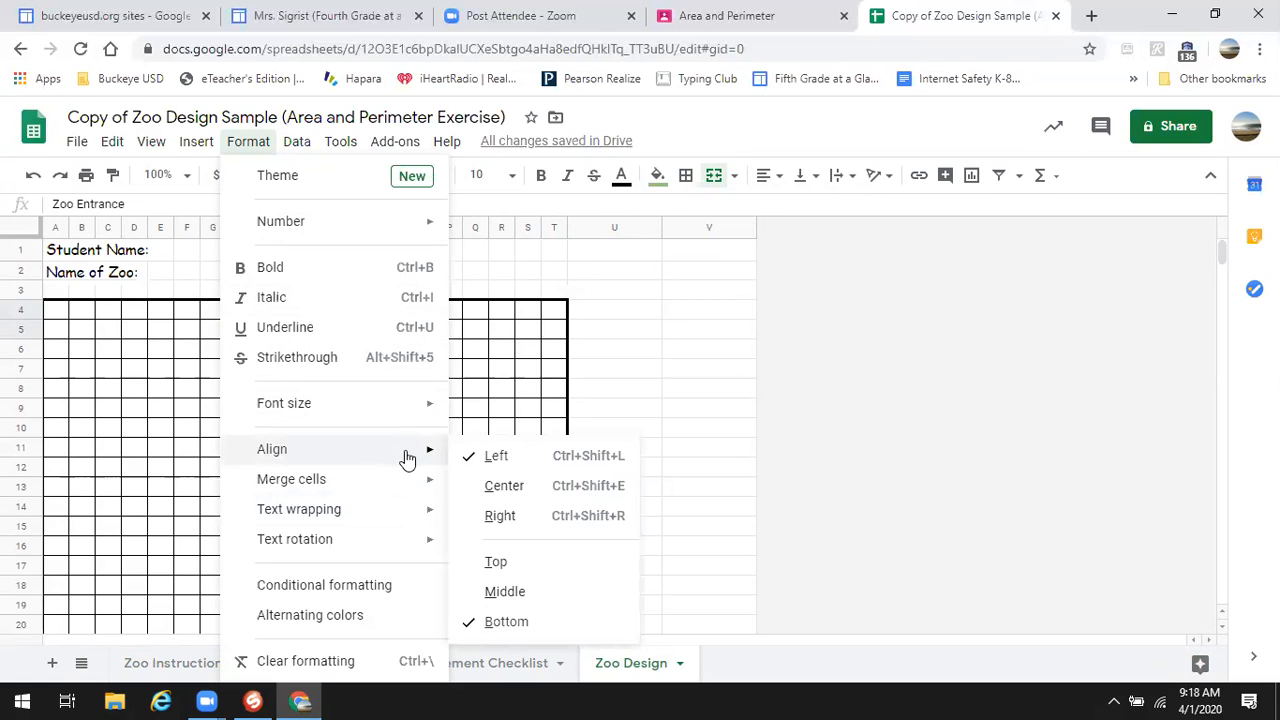
{"action": "left_click", "coordinate": [487, 490]}
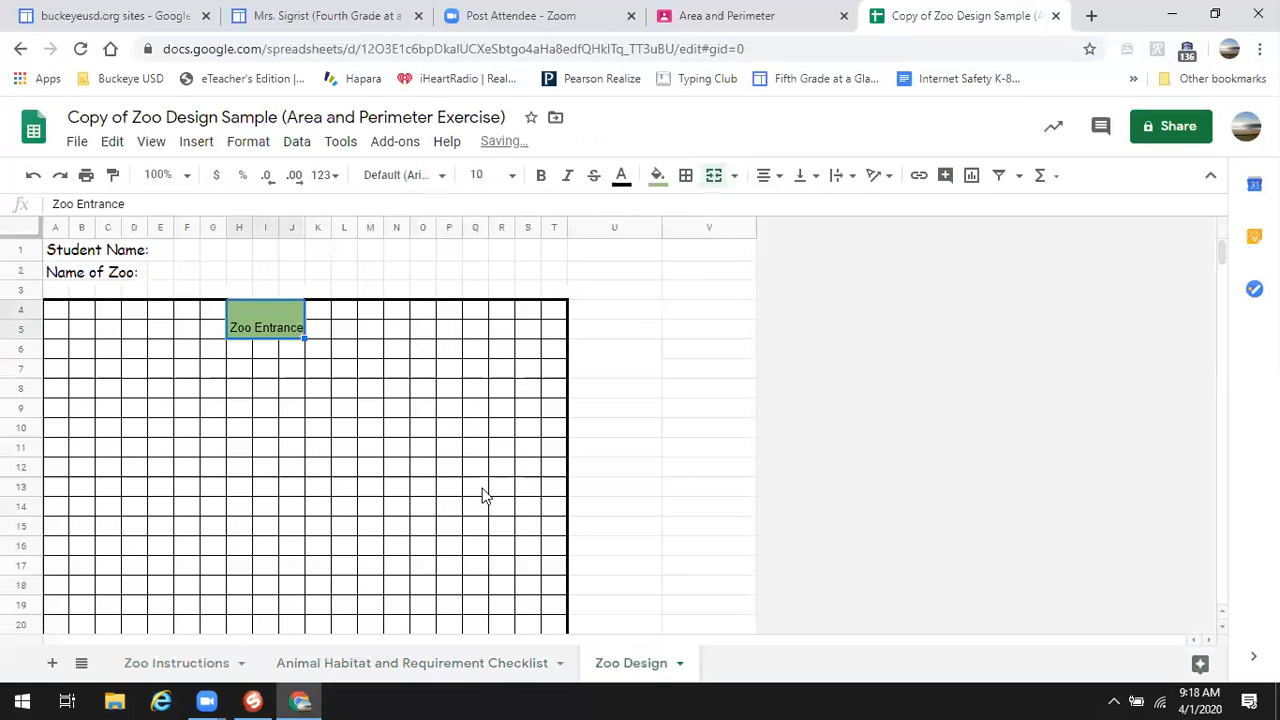
- Align the Zoo Entrance label to the middle vertically
{"action": "right_click", "coordinate": [255, 319]}
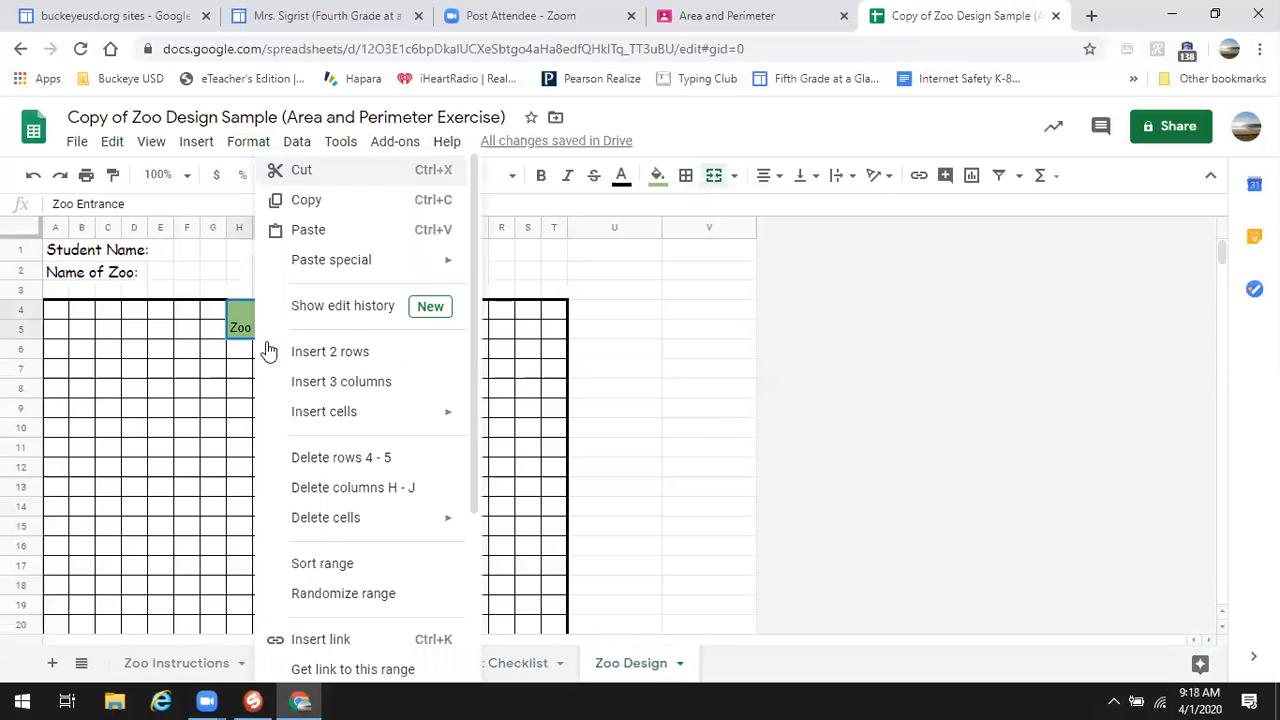
{"action": "left_click", "coordinate": [250, 142]}
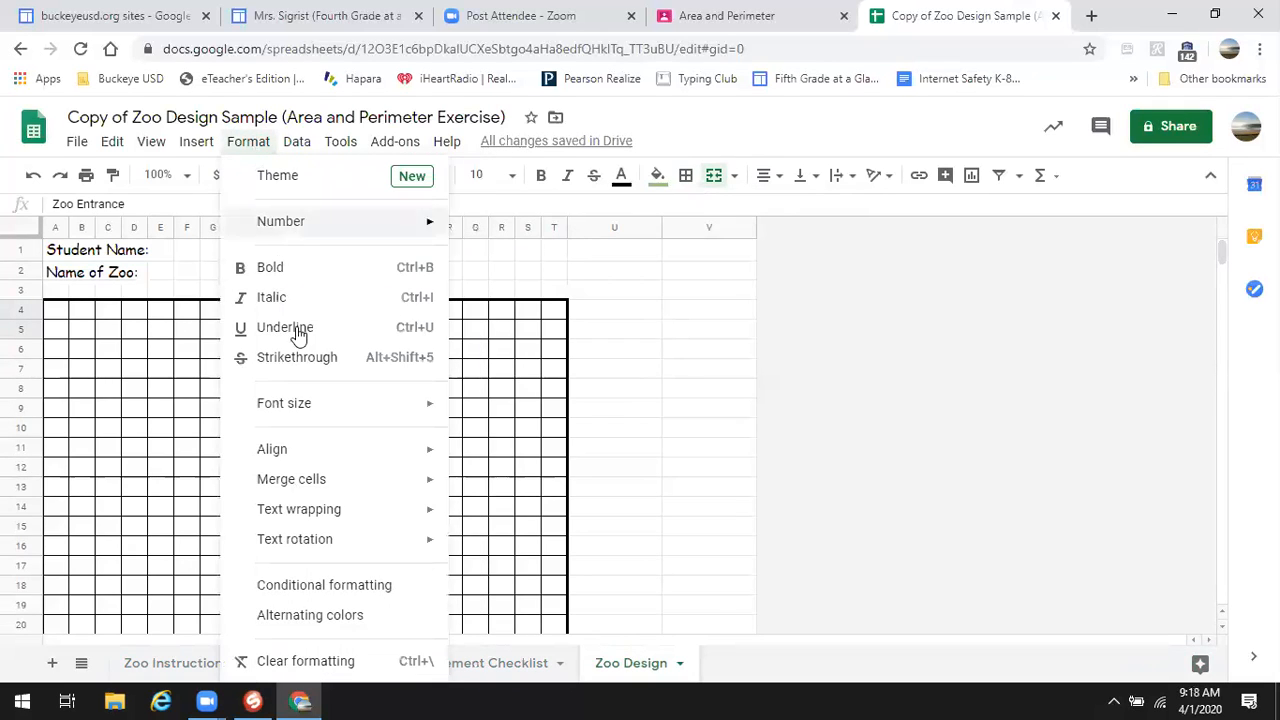
{"action": "mouse_move", "coordinate": [423, 450]}
{"action": "left_click", "coordinate": [506, 591]}
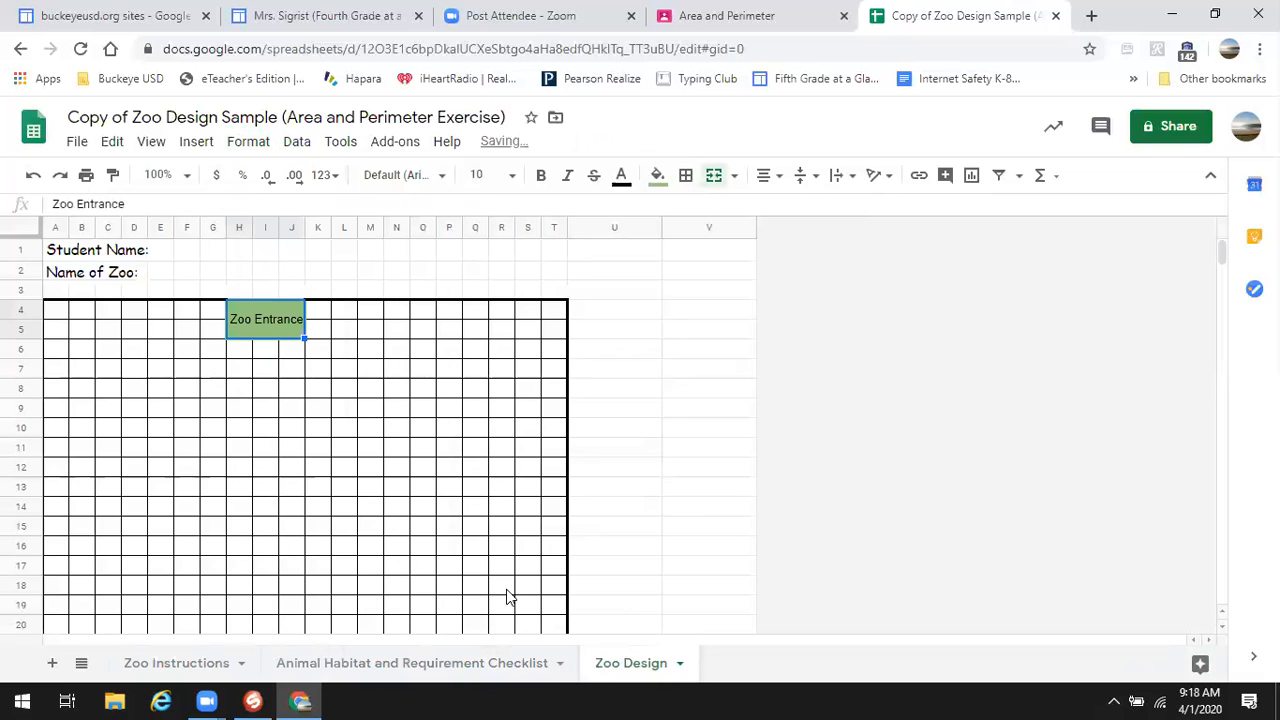
{"action": "left_click", "coordinate": [308, 356]}
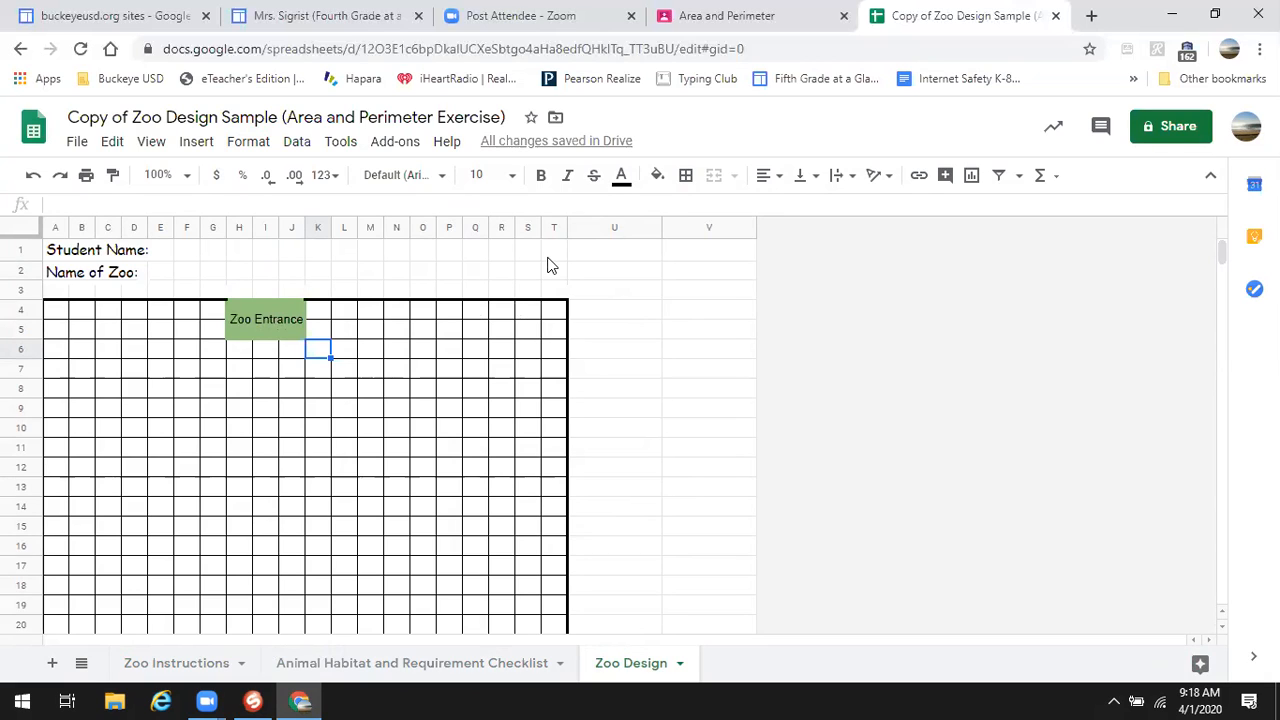
{"action": "left_click", "coordinate": [643, 330]}
{"action": "left_click", "coordinate": [535, 274]}
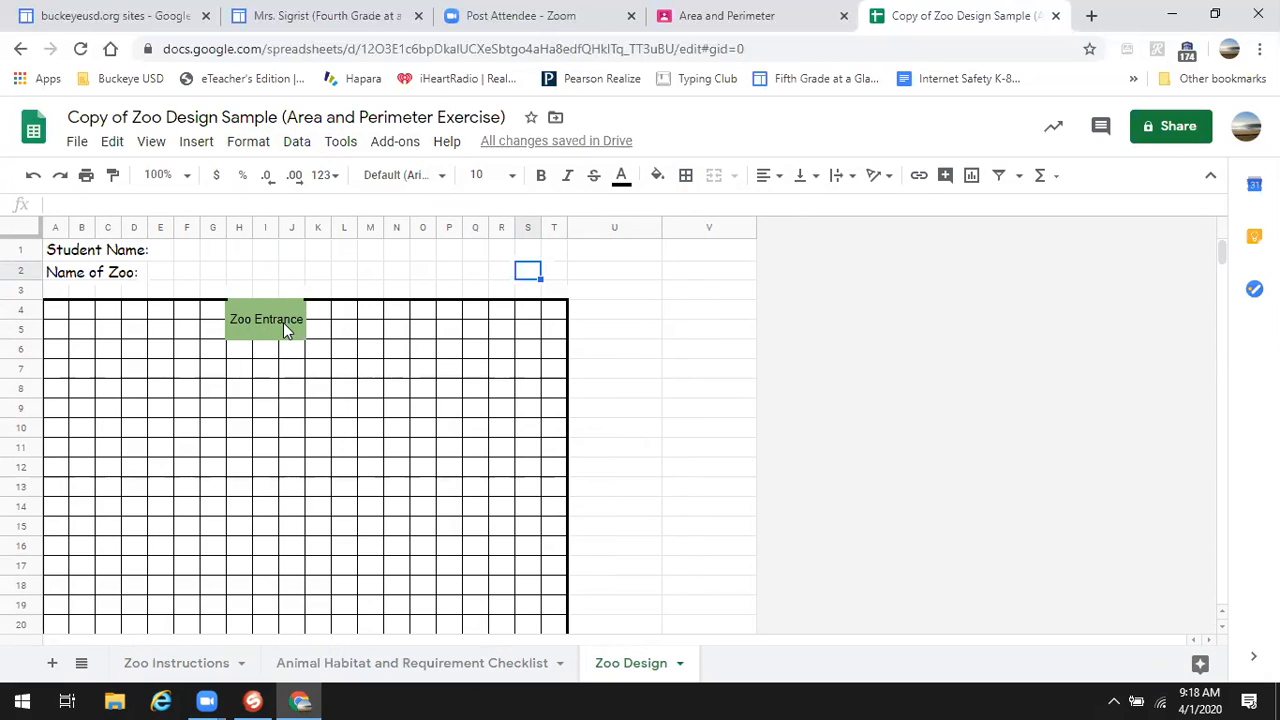
{"action": "left_click", "coordinate": [229, 320]}
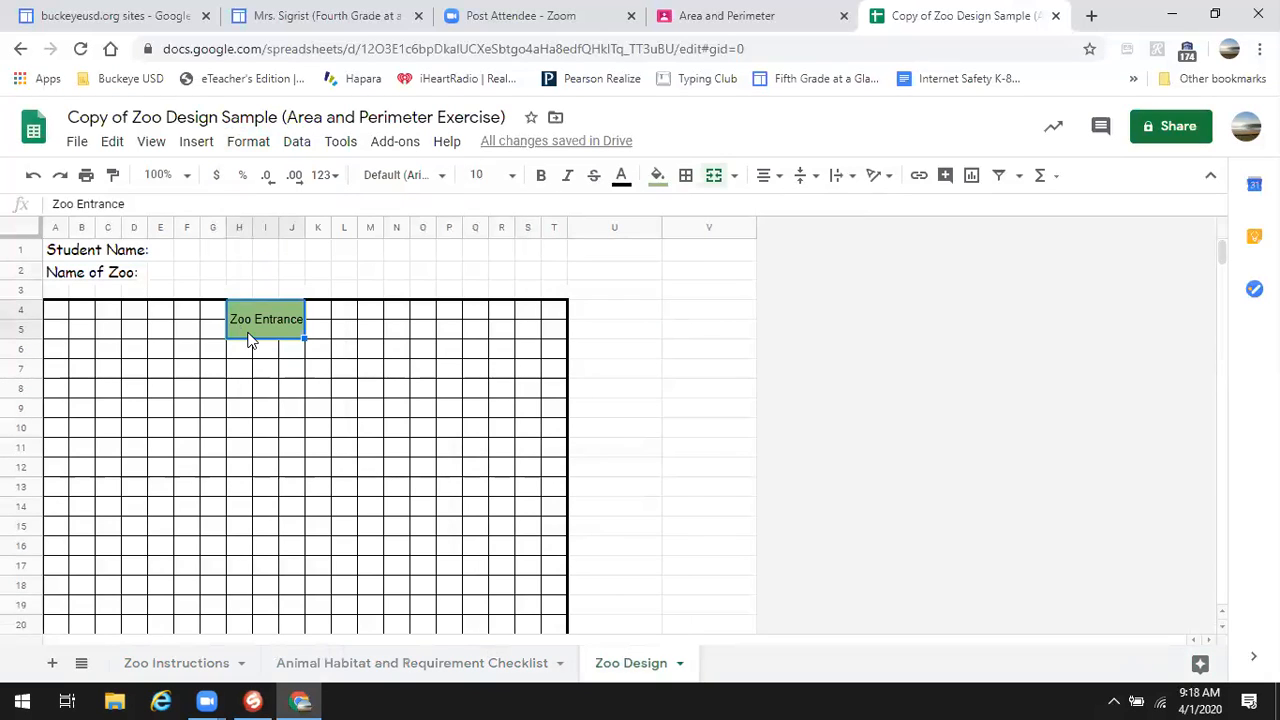
{"action": "left_click_drag", "start_coordinate": [53, 204], "coordinate": [180, 211]}
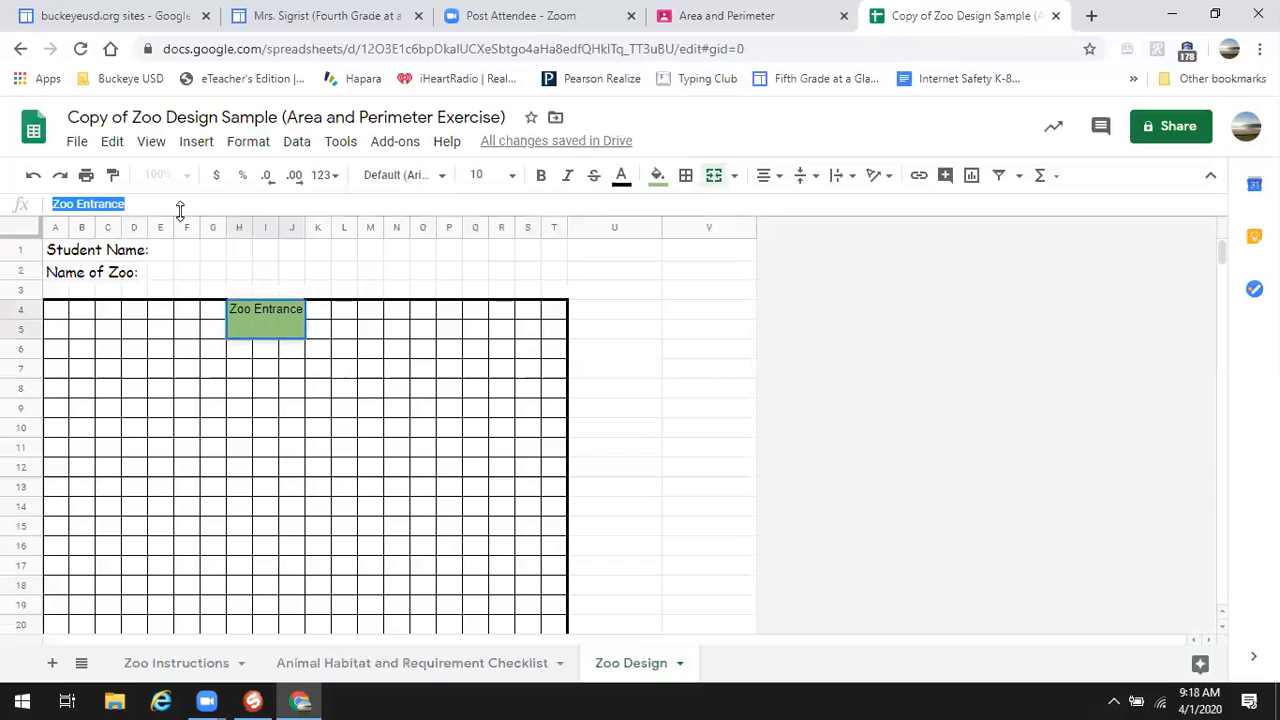
{"action": "left_click", "coordinate": [443, 180]}
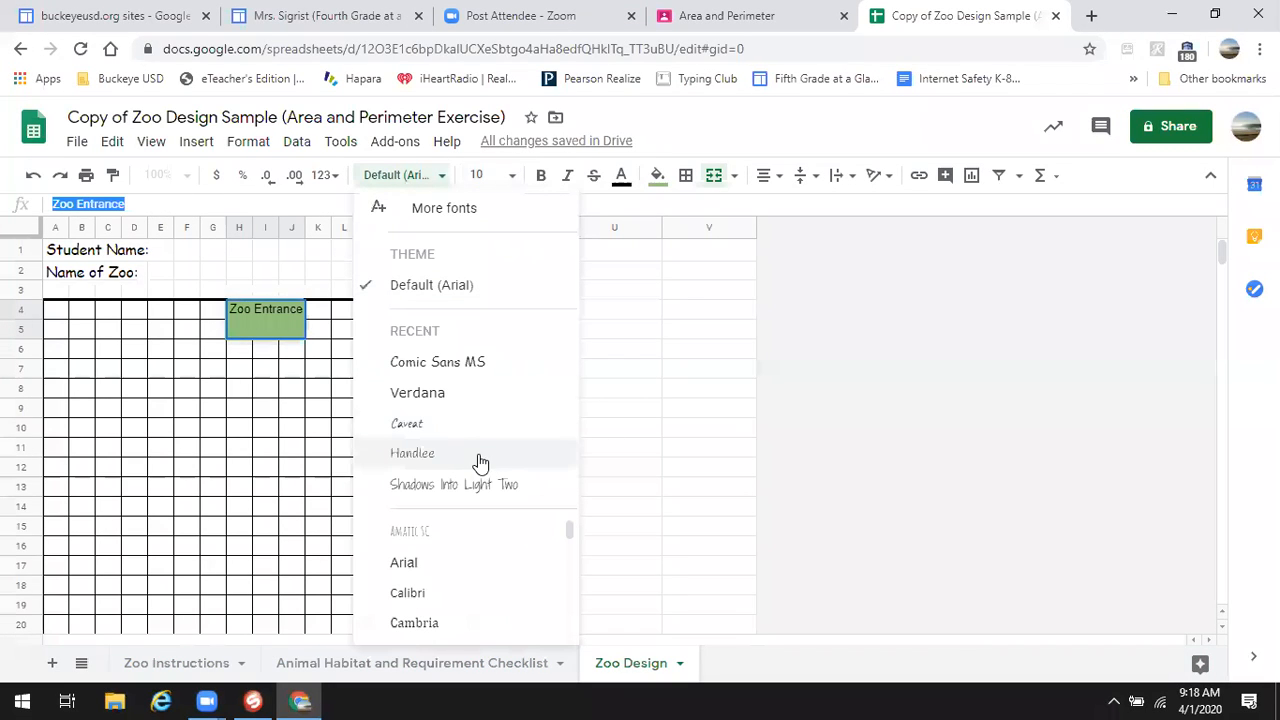
{"action": "left_click", "coordinate": [303, 259]}
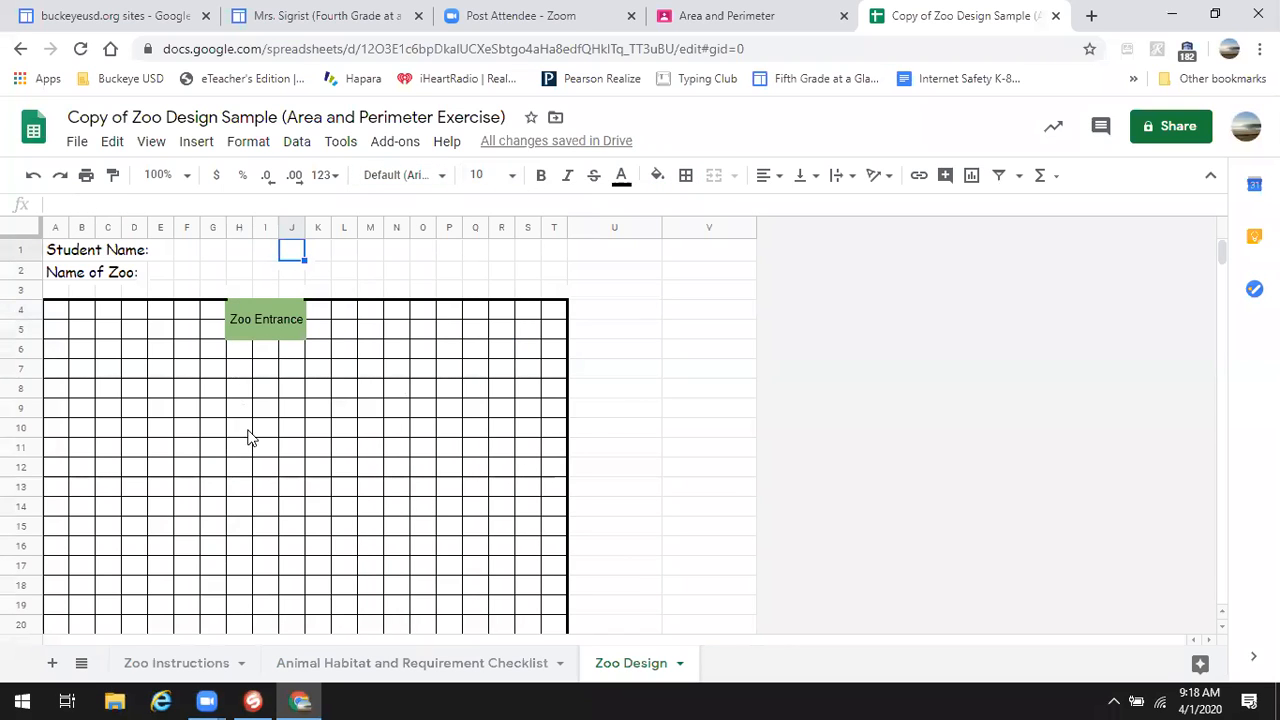
{"action": "scroll", "coordinate": [266, 426], "scroll_direction": "down", "scroll_amount": 5}
{"action": "scroll", "coordinate": [263, 428], "scroll_direction": "up", "scroll_amount": 3}
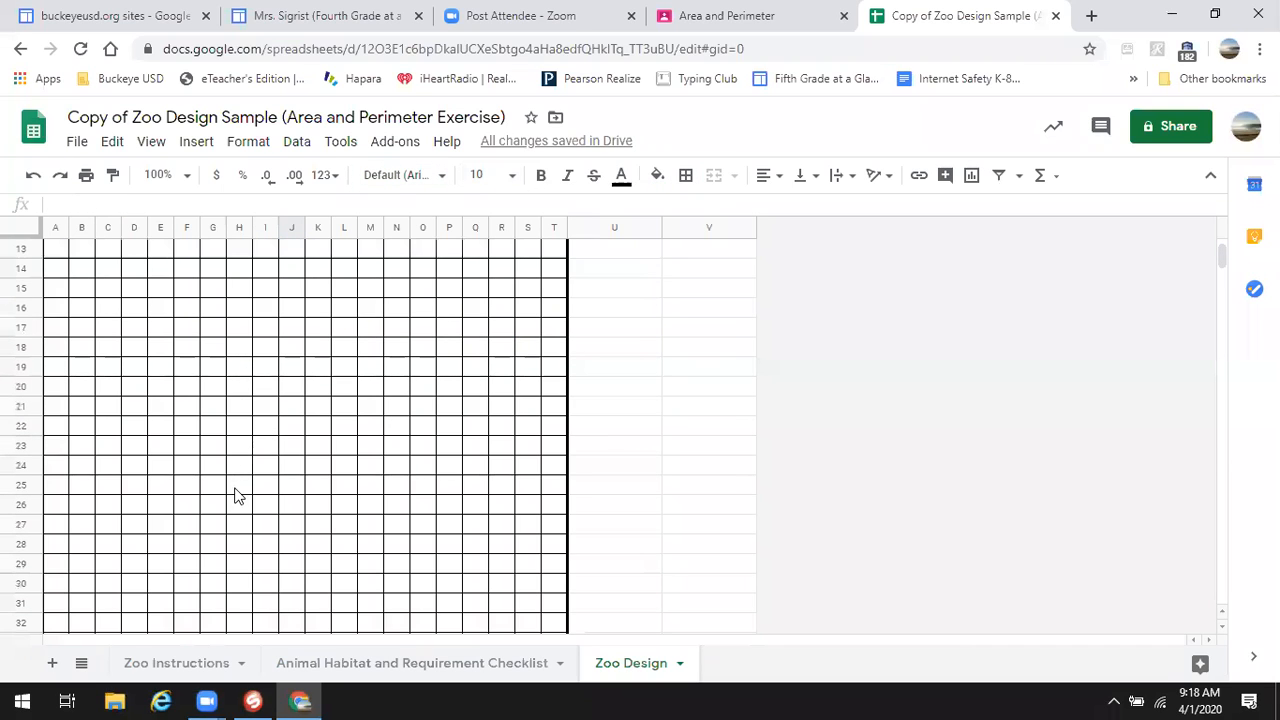
{"action": "scroll", "coordinate": [246, 383], "scroll_direction": "up", "scroll_amount": 4}
{"action": "scroll", "coordinate": [243, 390], "scroll_direction": "down", "scroll_amount": 4}
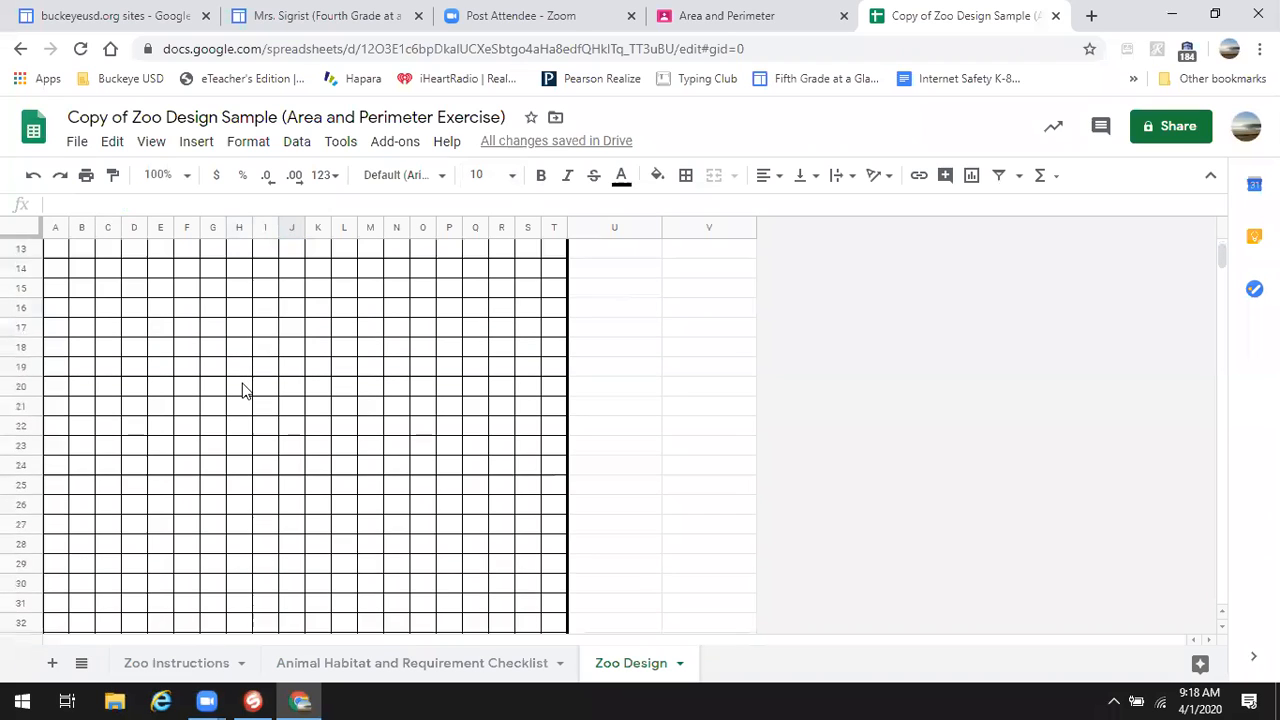
{"action": "scroll", "coordinate": [243, 386], "scroll_direction": "up", "scroll_amount": 4}
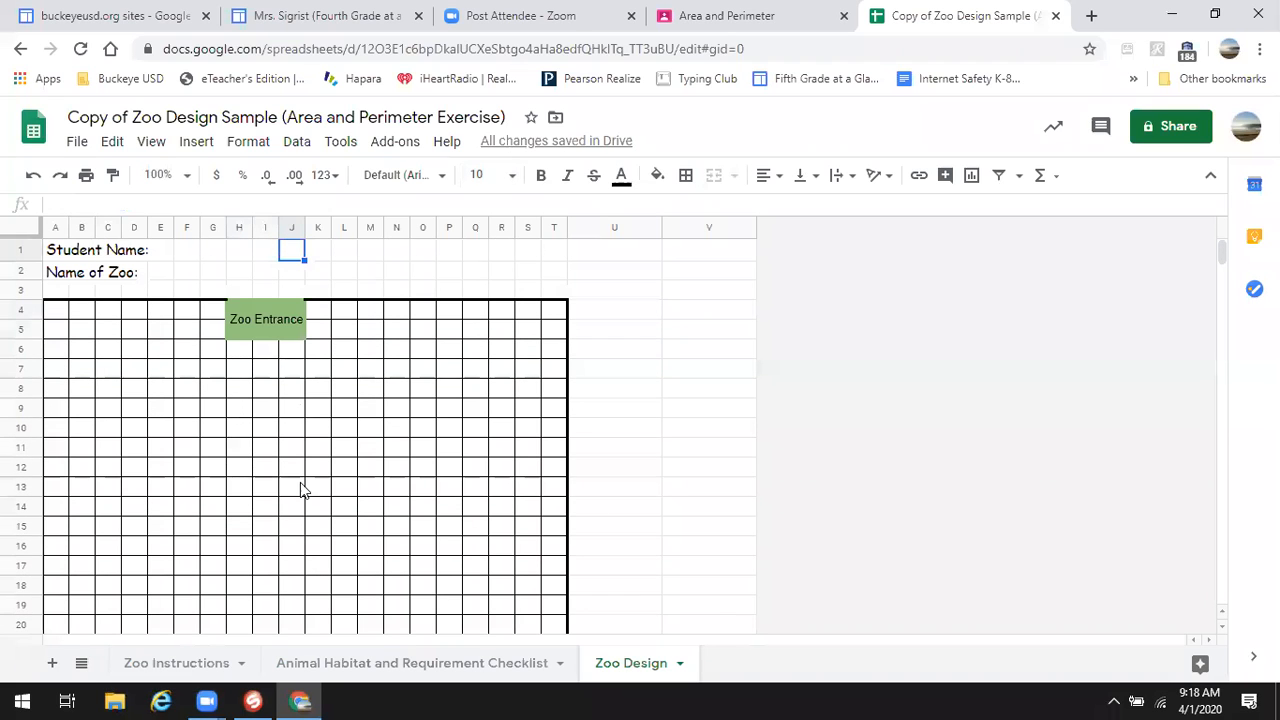
{"action": "left_click", "coordinate": [262, 337]}
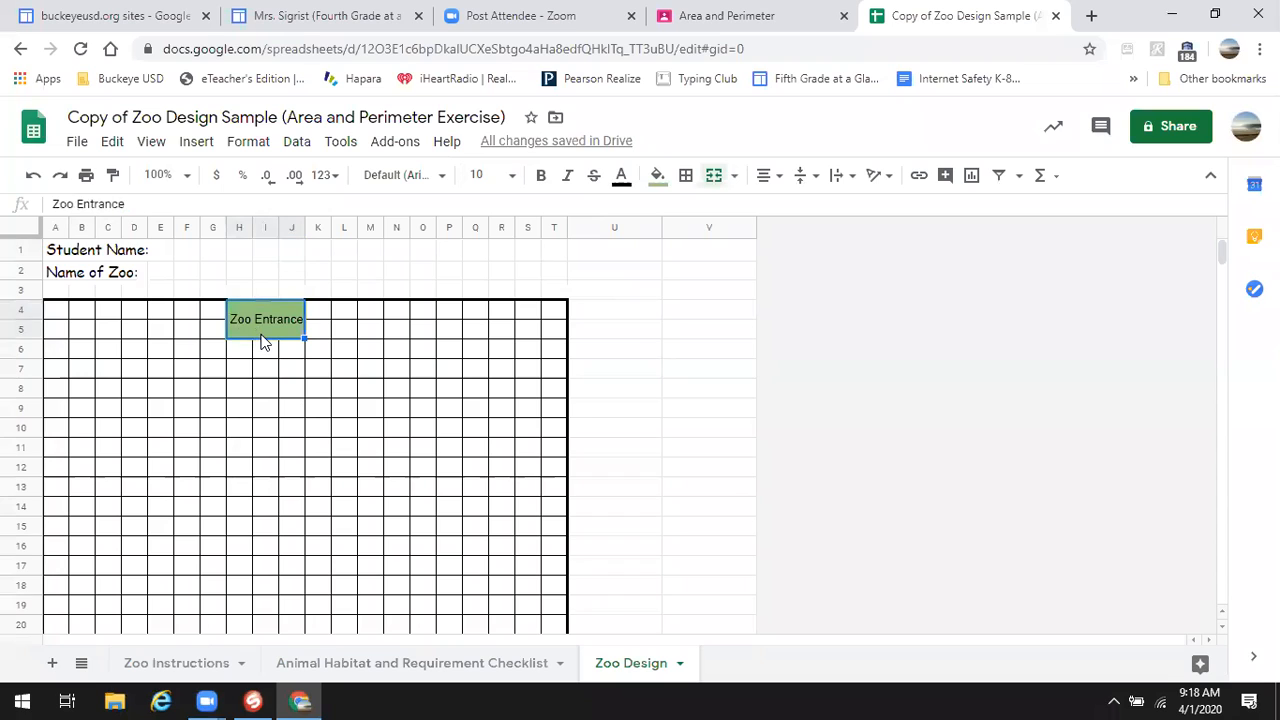
- Reset the Zoo Entrance block's fill color to none
{"action": "left_click", "coordinate": [658, 175]}
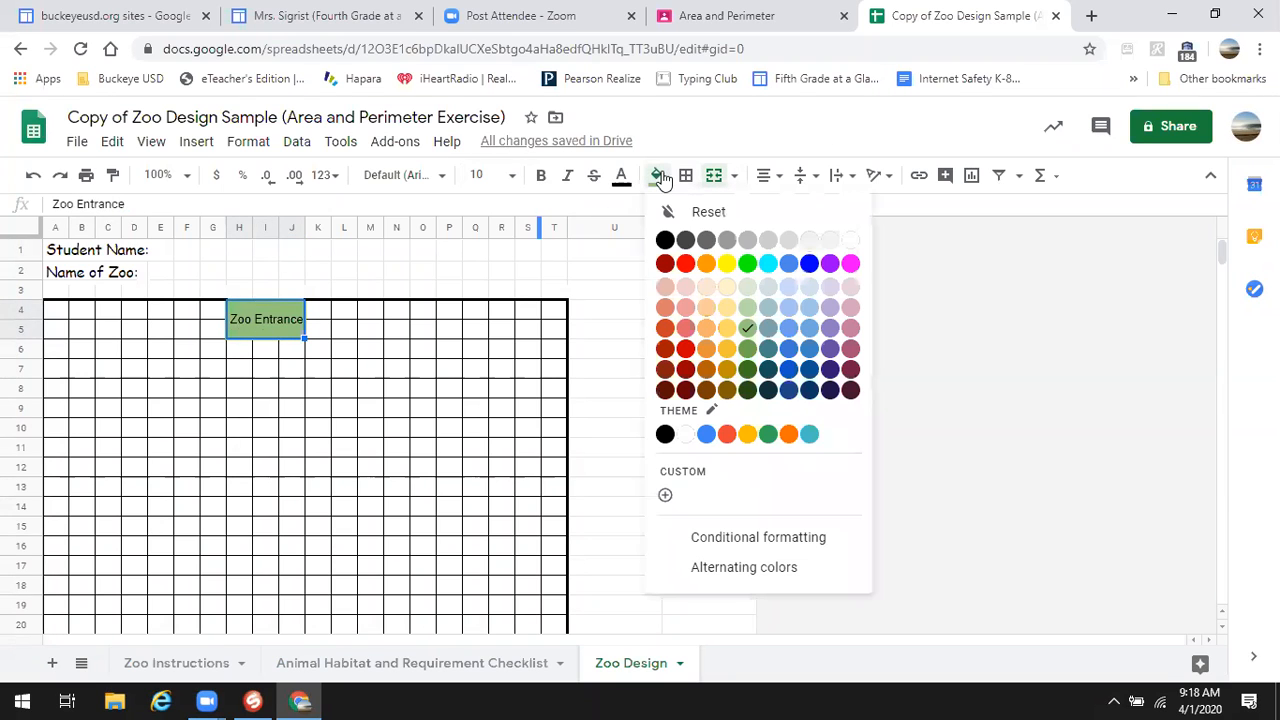
{"action": "left_click", "coordinate": [702, 211]}
{"action": "left_click", "coordinate": [340, 407]}
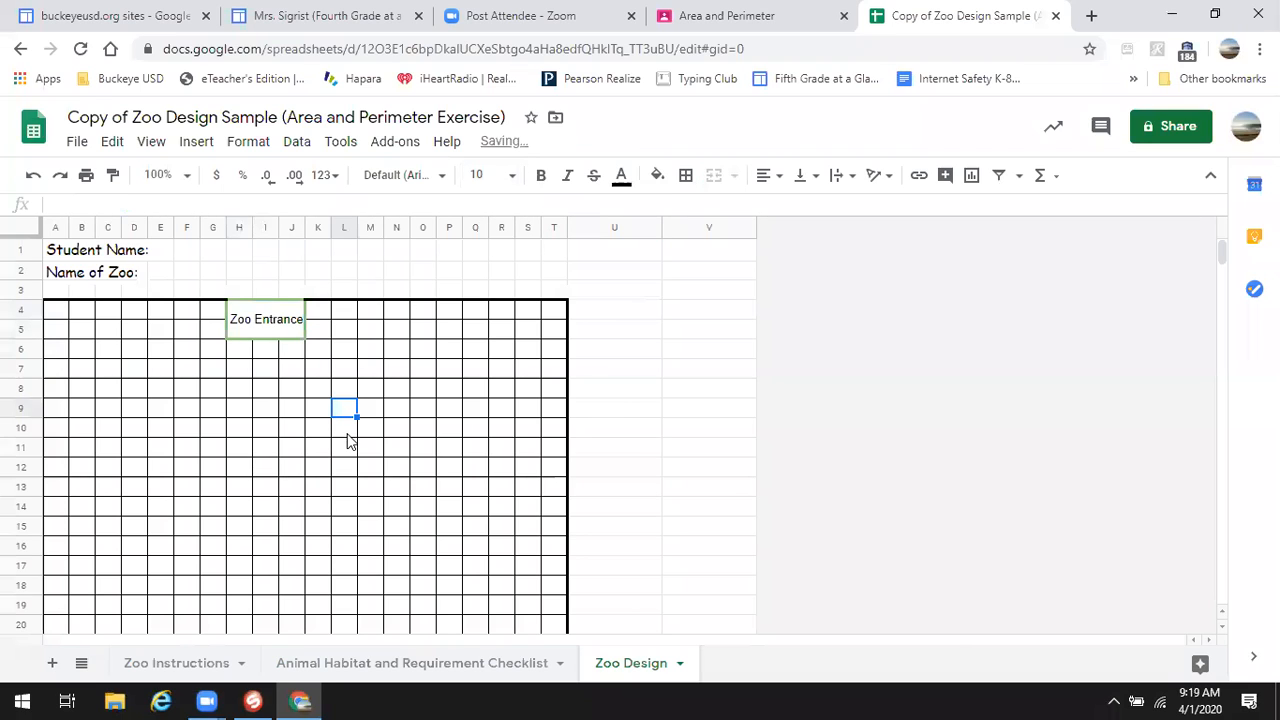
- Make the Zoo Entrance label text dark green
{"action": "left_click", "coordinate": [235, 330]}
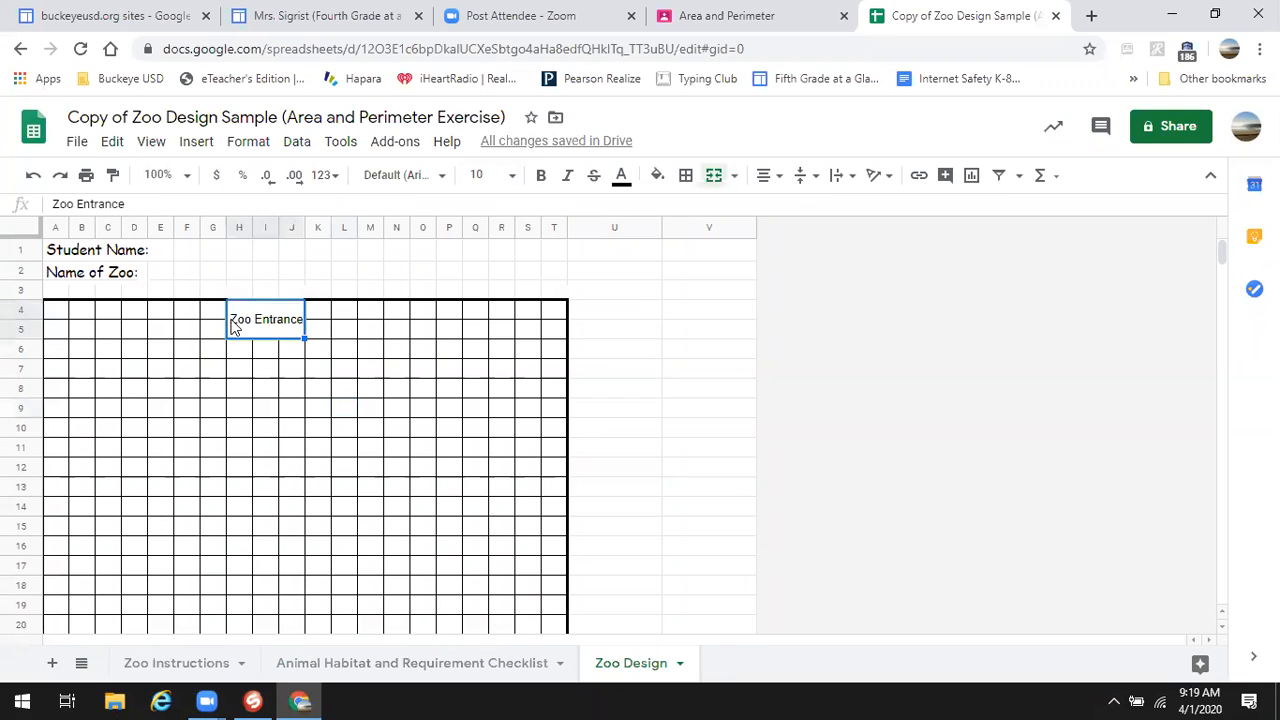
{"action": "left_click", "coordinate": [56, 204]}
{"action": "left_click_drag", "start_coordinate": [56, 204], "coordinate": [155, 204]}
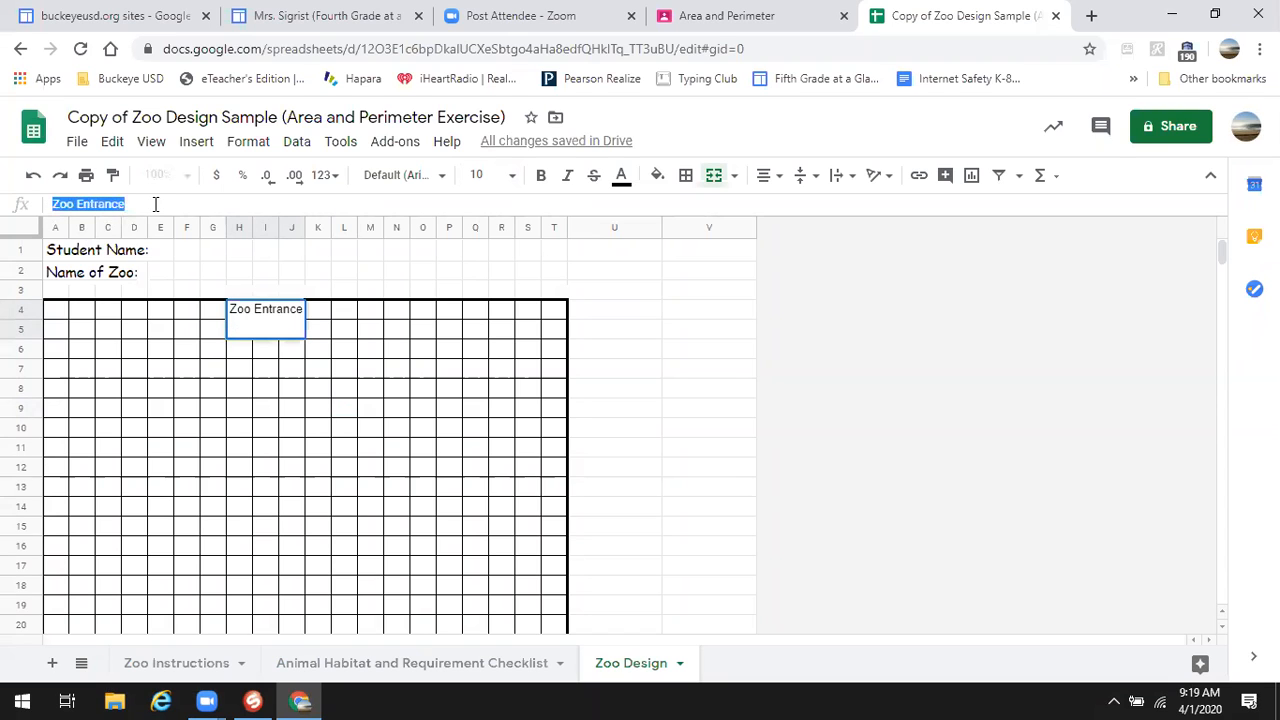
{"action": "left_click", "coordinate": [620, 179]}
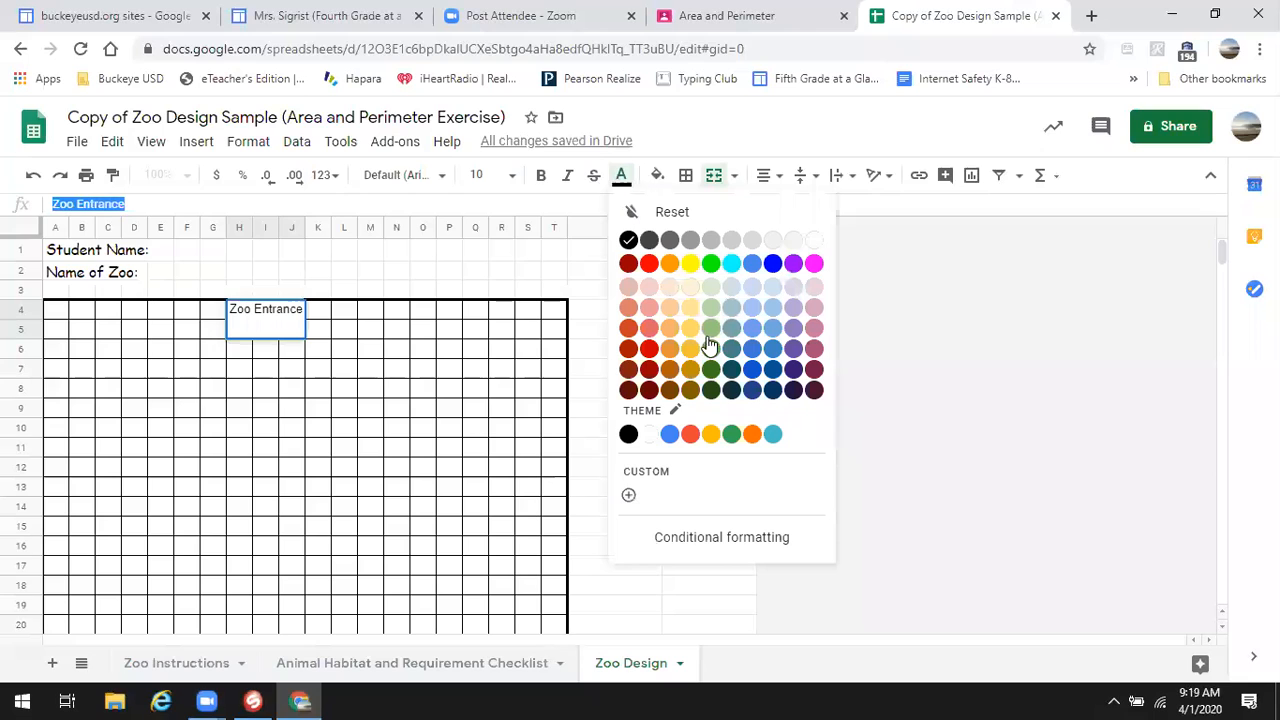
{"action": "left_click", "coordinate": [710, 372]}
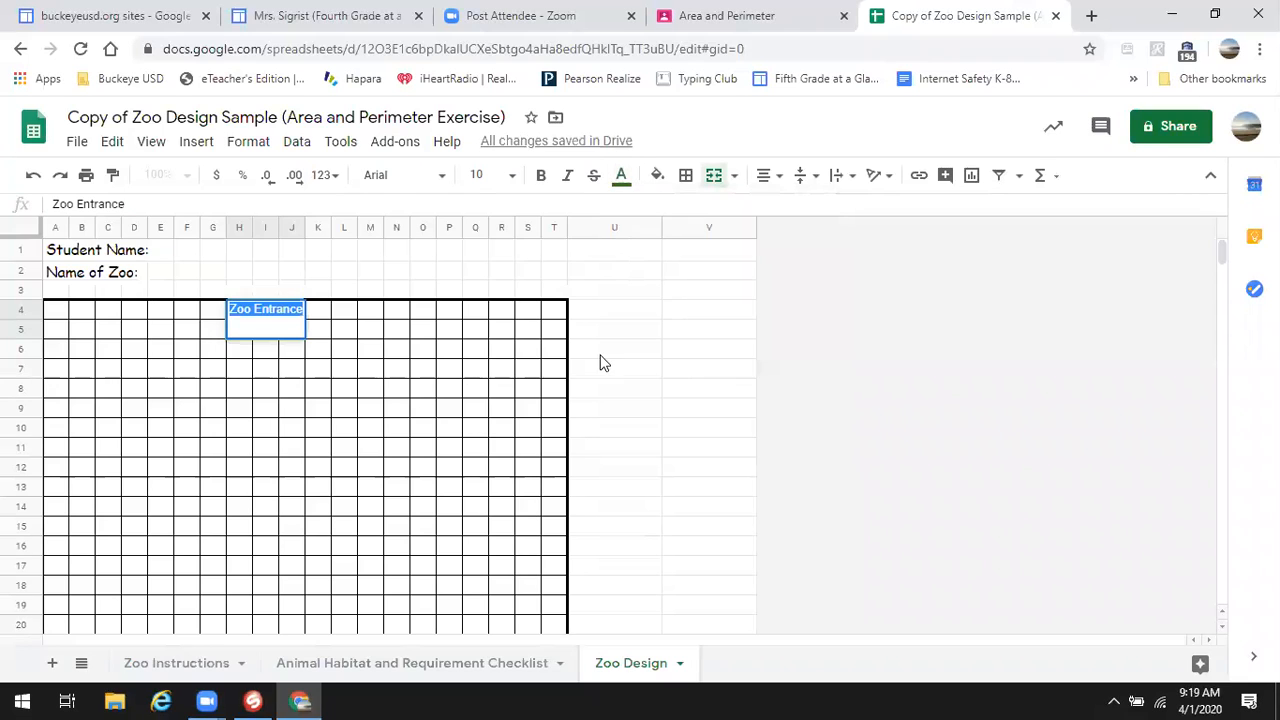
{"action": "left_click", "coordinate": [398, 354]}
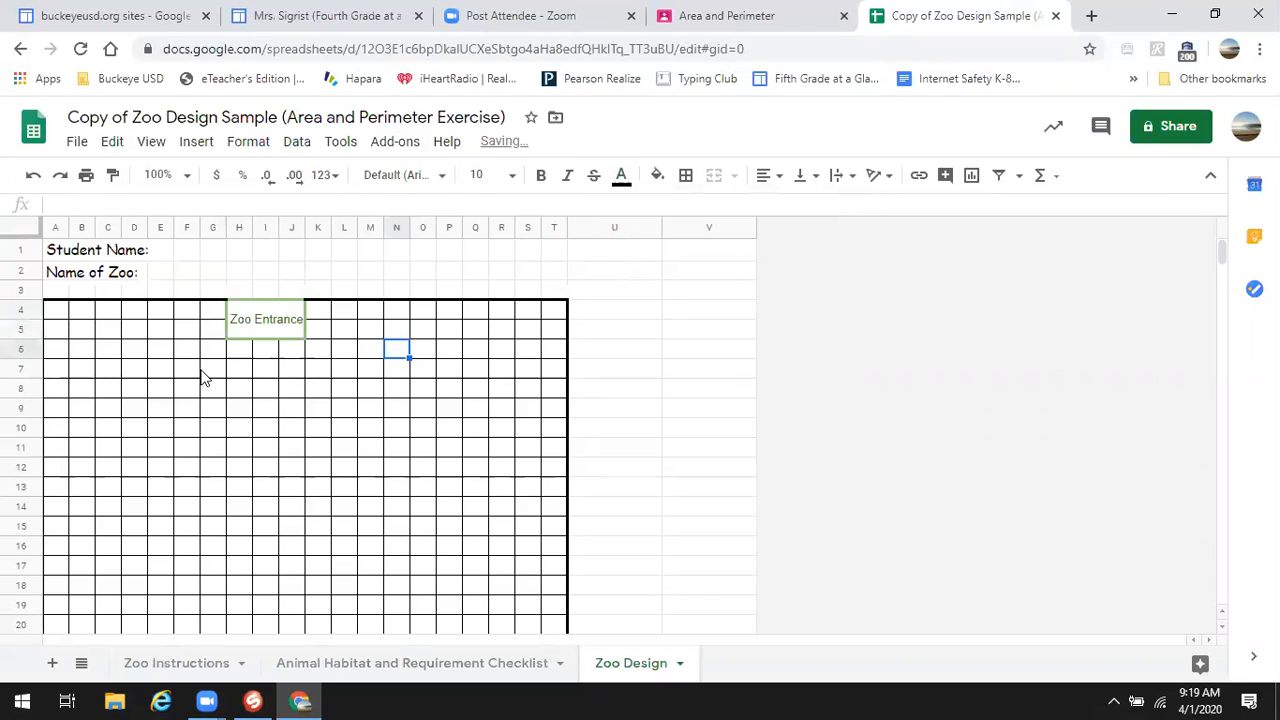